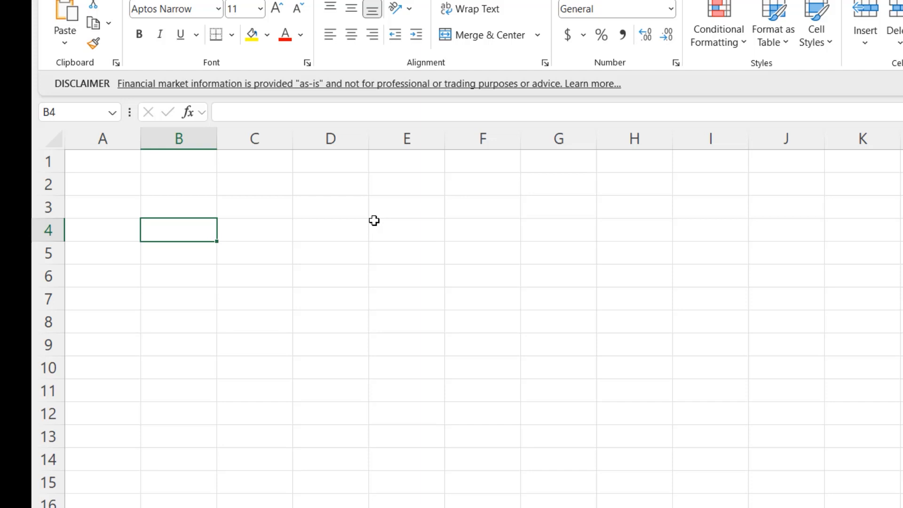
Enter the ticker symbols AMZN, NVDA, GOOG and AAPL in cells B4 to B7
text(AMZN)
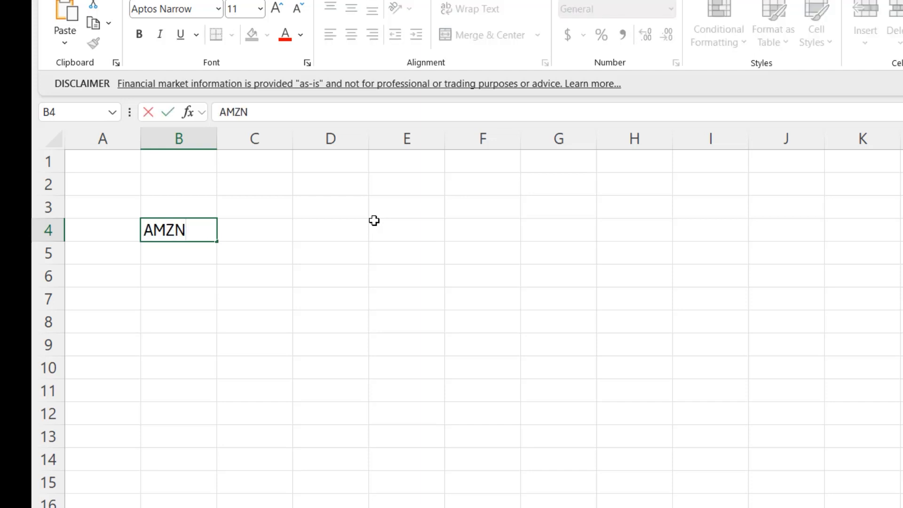
key(Return)
text(NVDA)
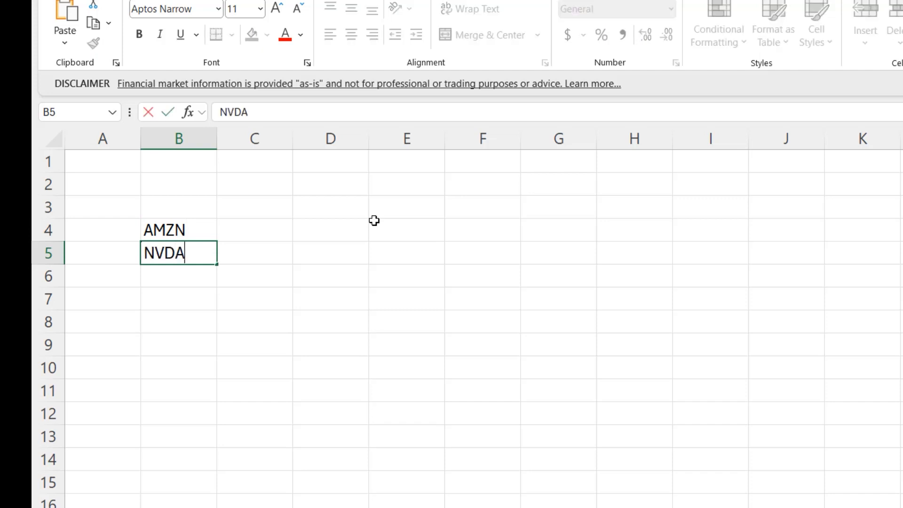
key(Return)
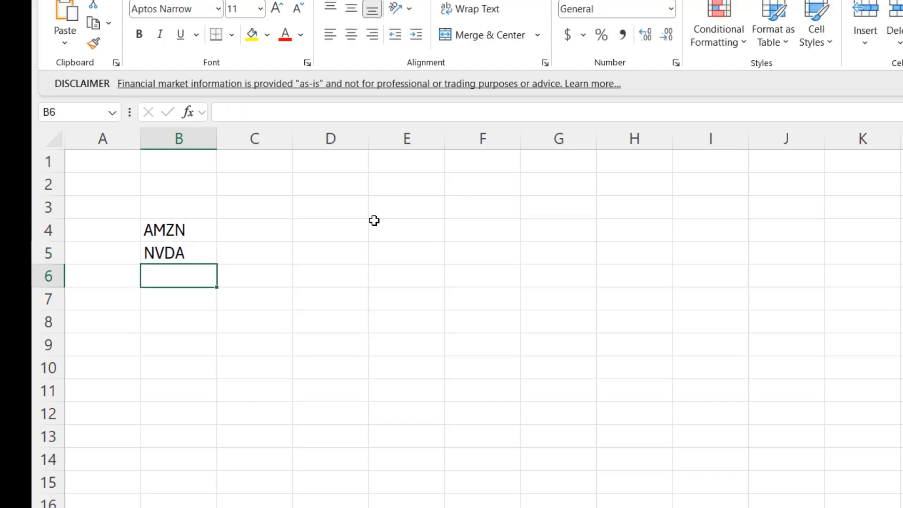
text(GOOG)
key(Return)
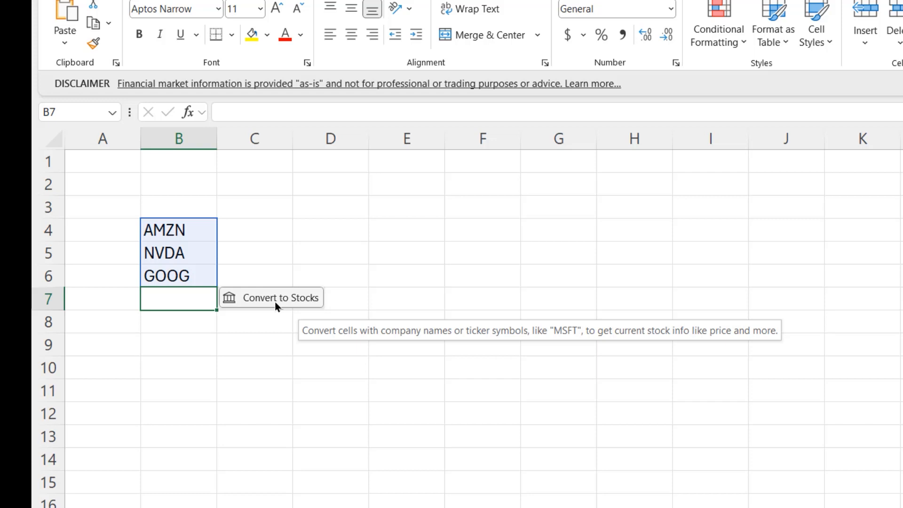
click(178, 298)
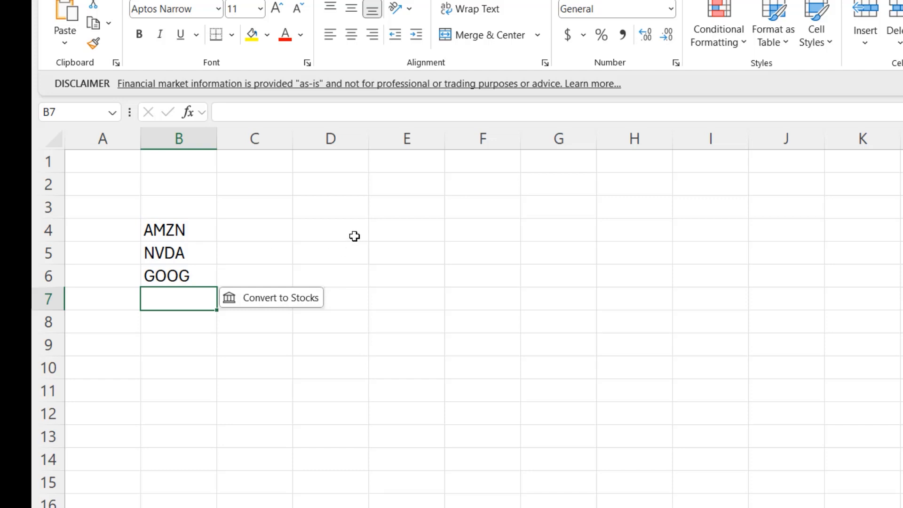
text(AAPL)
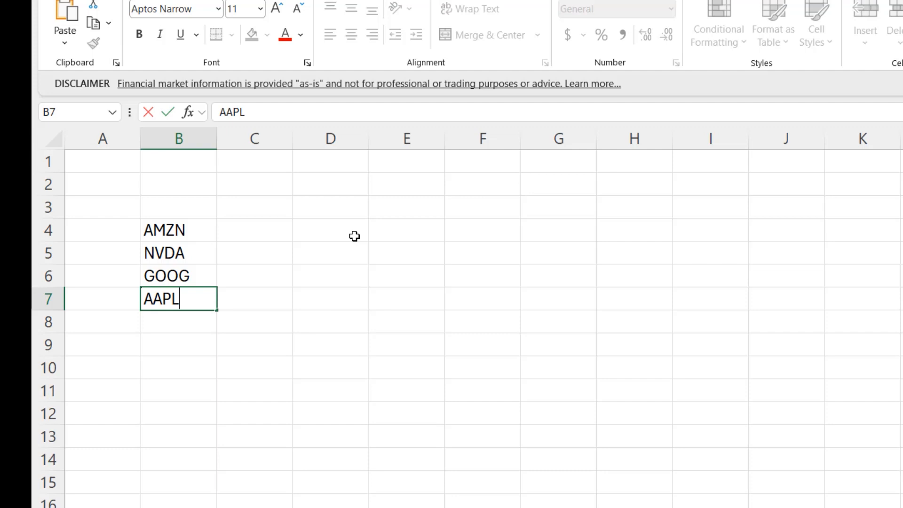
key(Return)
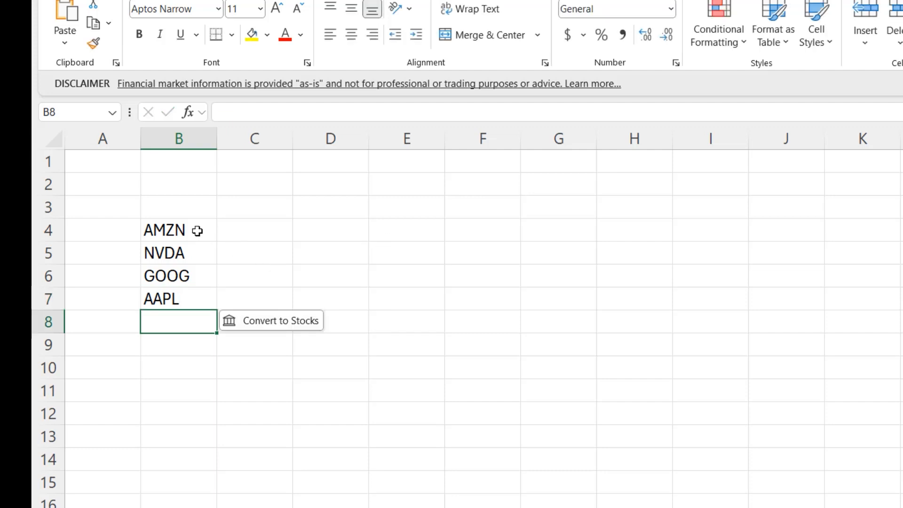
Convert the tickers in B4:B7 to the Stocks data type and fit column B to its contents
drag(197, 231, 200, 301)
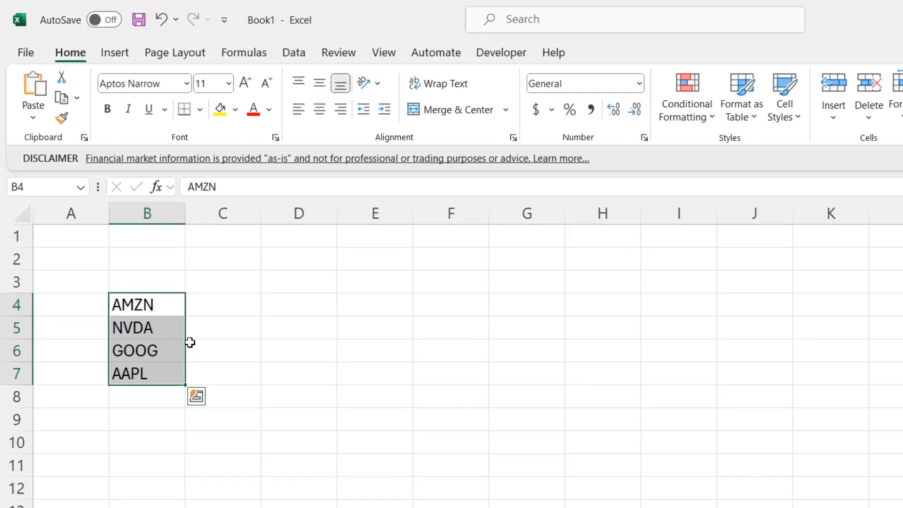
click(289, 55)
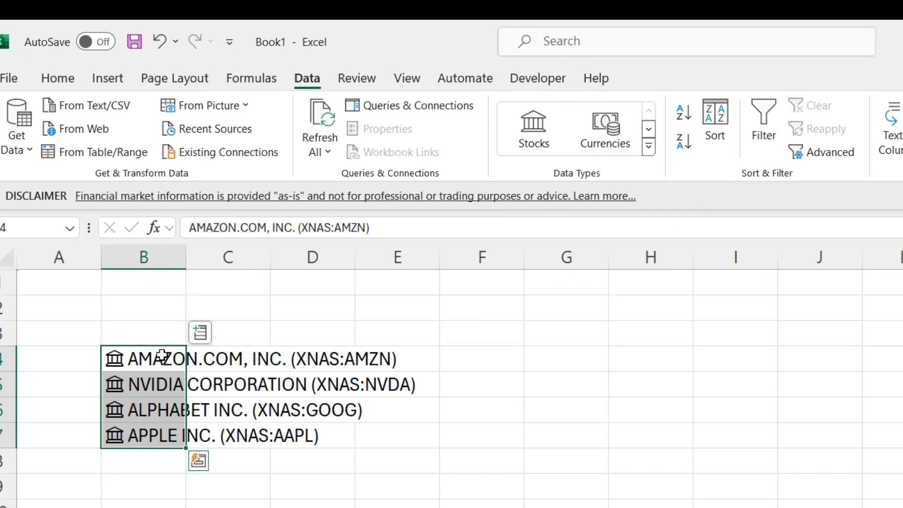
double_click(185, 262)
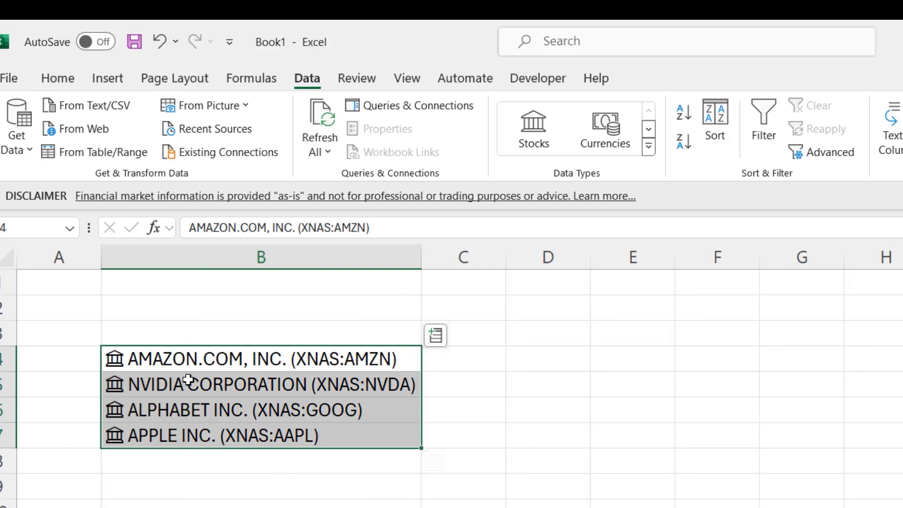
Enter the headers Company, Price, Open, Change and P/E across row 3, from B3 to F3
click(256, 330)
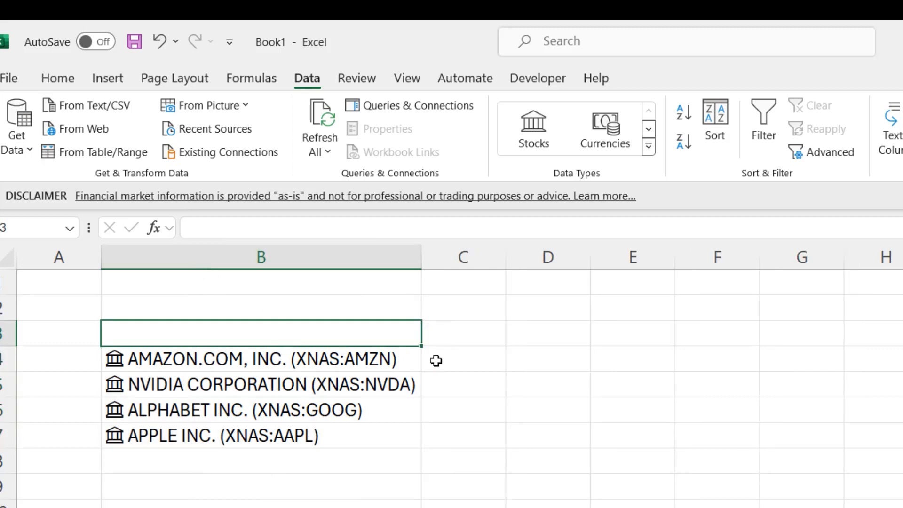
text(T)
key(BackSpace)
text(Com)
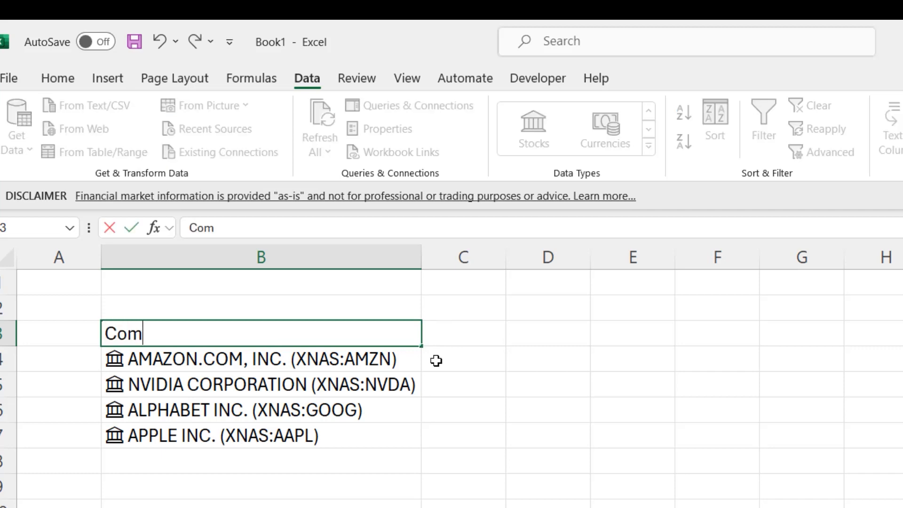
text(pany)
key(Tab)
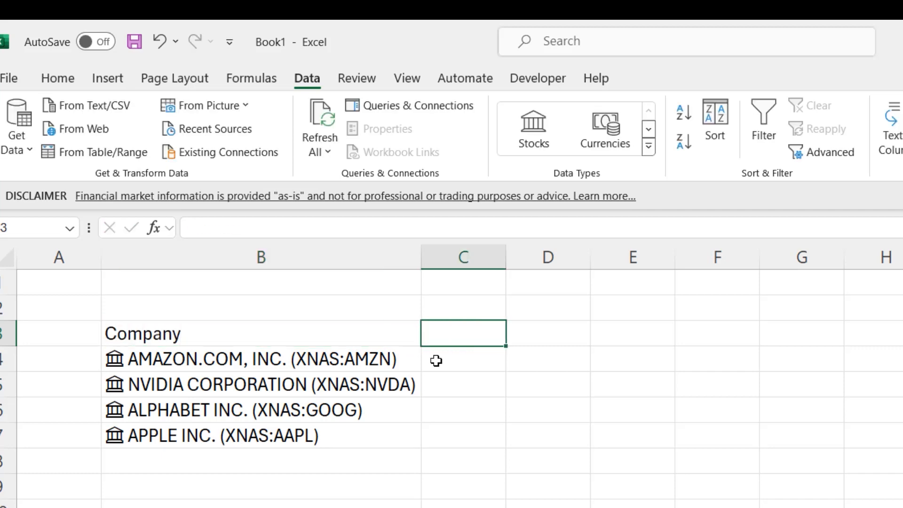
text(Price)
key(Tab)
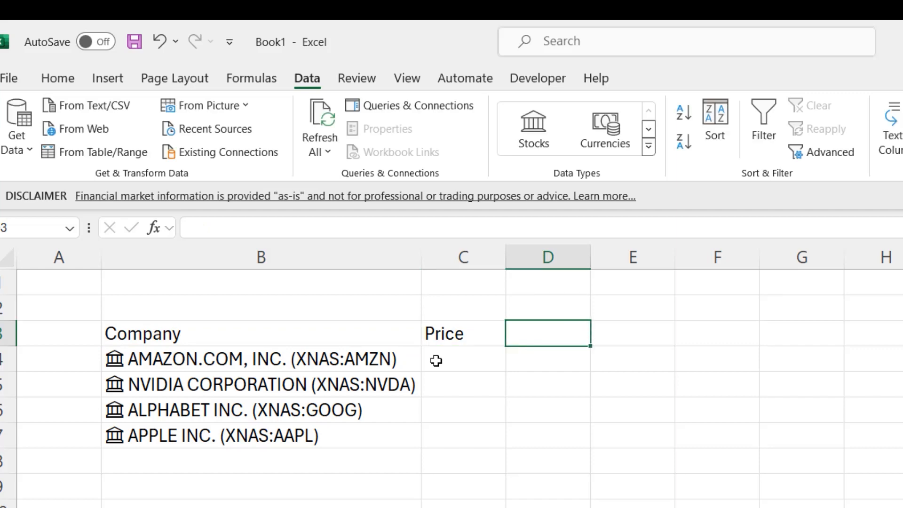
text(Open)
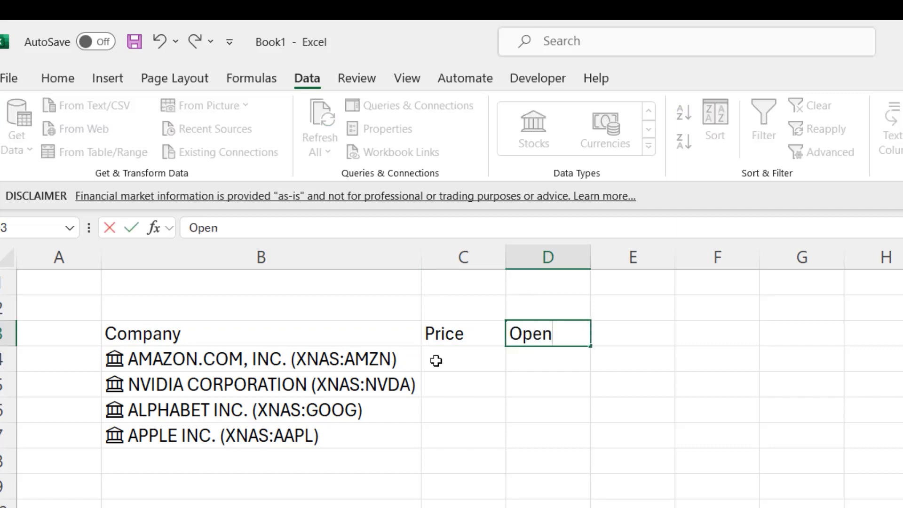
key(Tab)
text(Change)
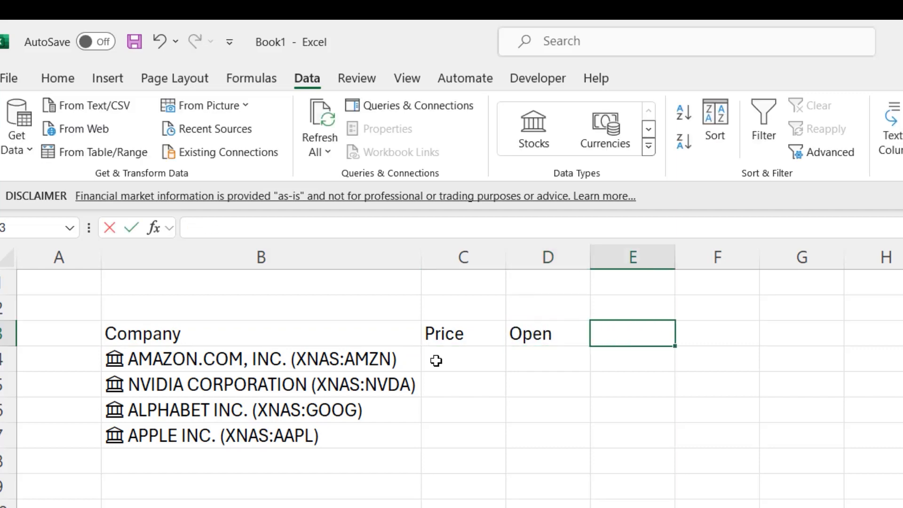
key(Tab)
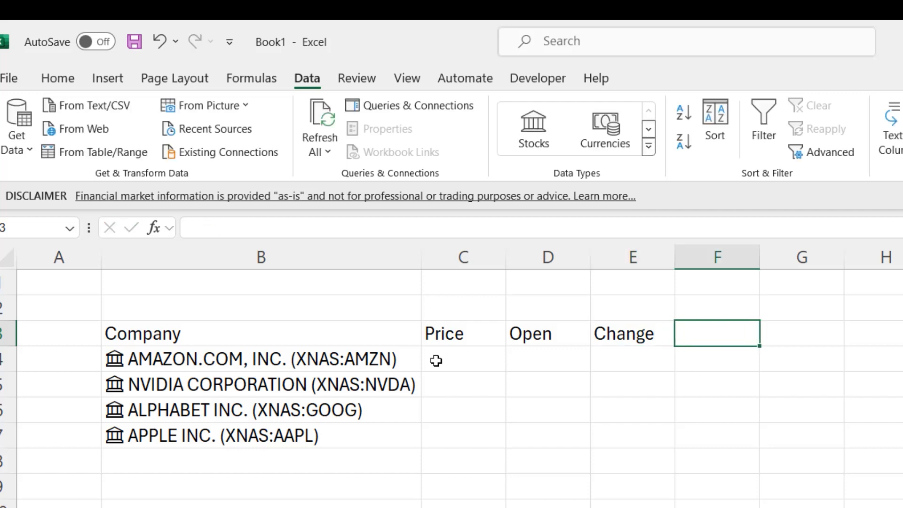
text(P)
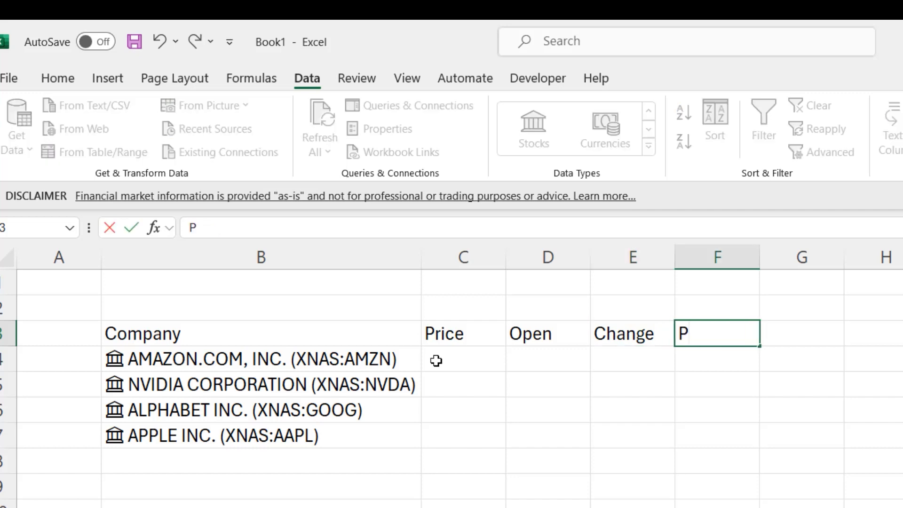
text(/E)
key(Return)
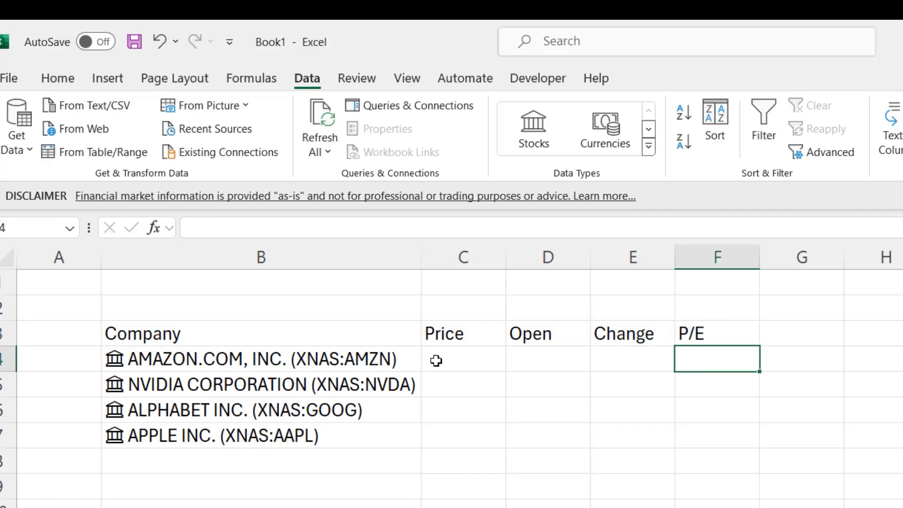
Extract the Price field of the Amazon stock in B4 into the Price column
click(435, 360)
key(Left)
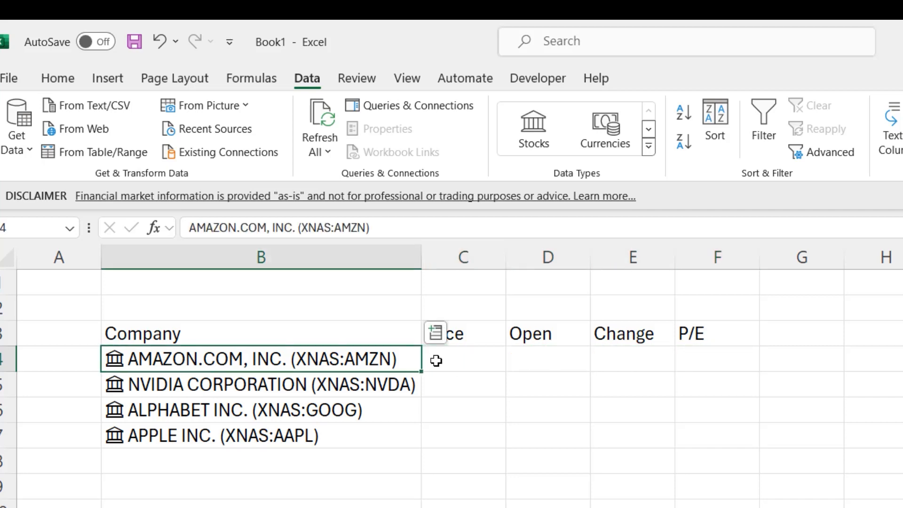
click(450, 416)
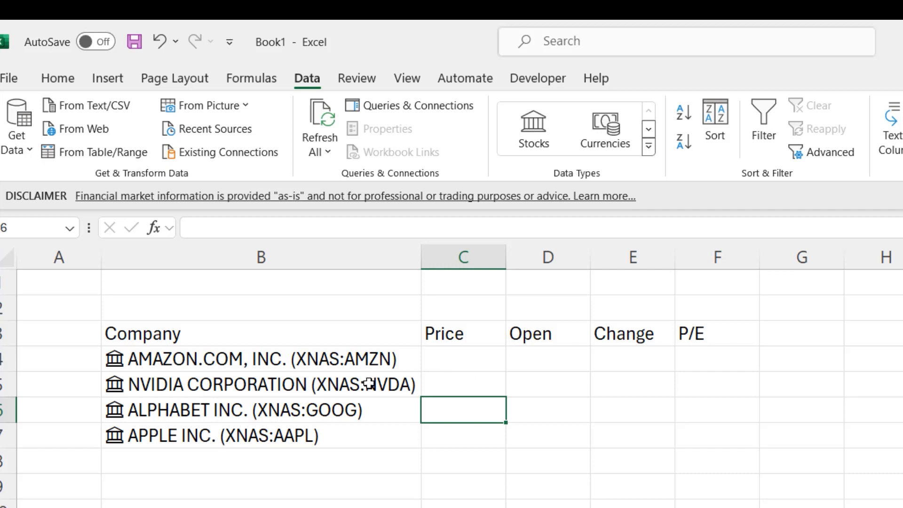
click(160, 361)
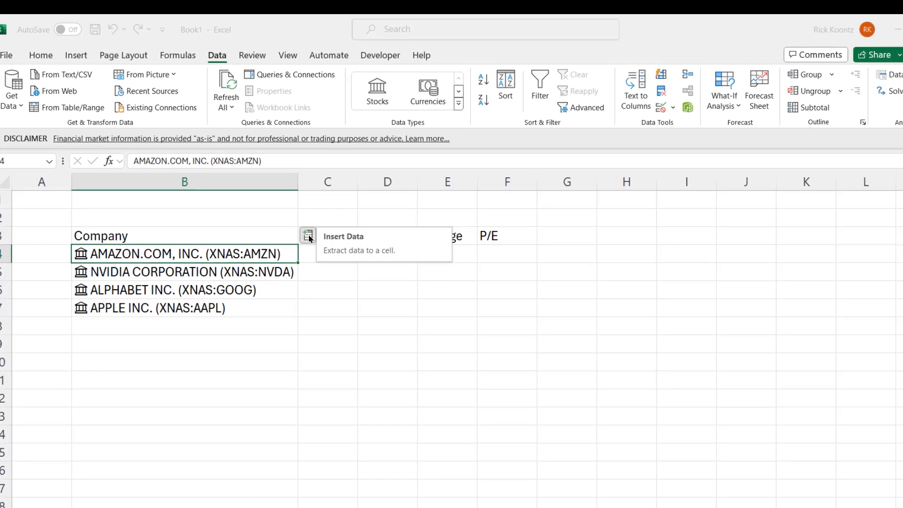
click(436, 332)
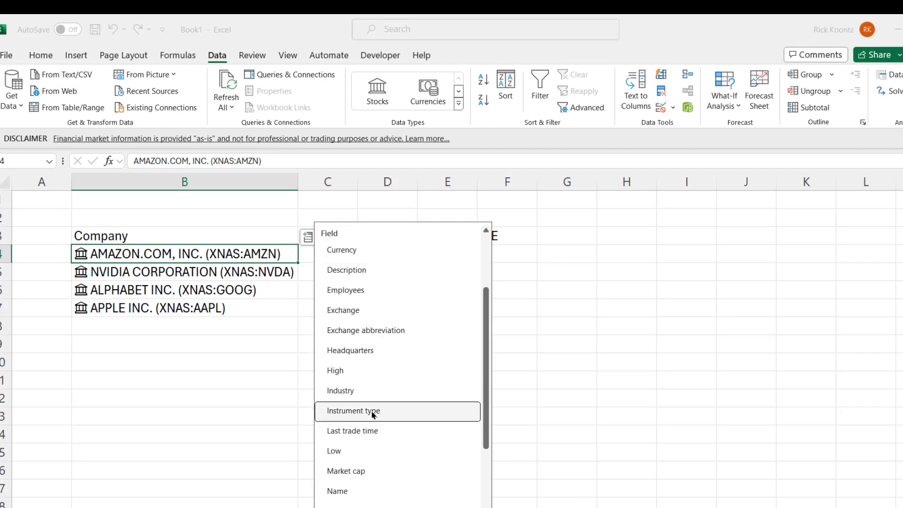
scroll(371, 413, down, 3)
scroll(372, 415, down, 1)
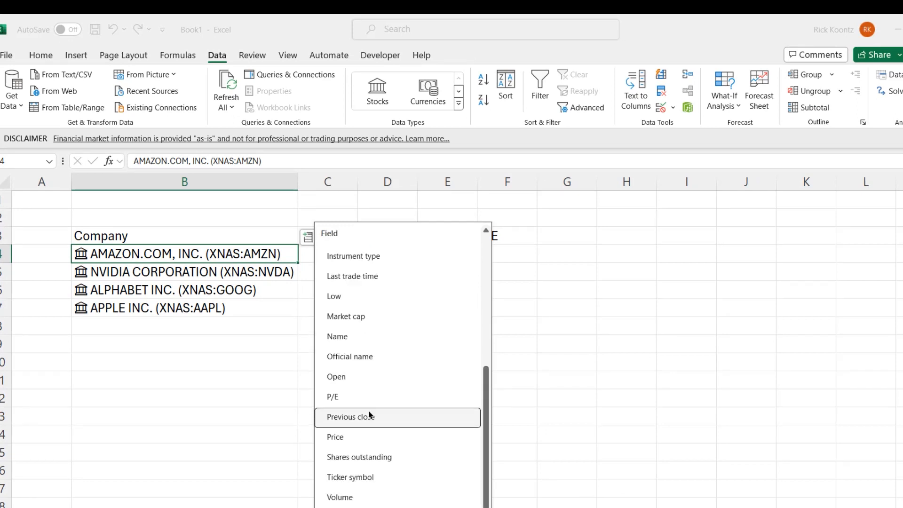
click(374, 437)
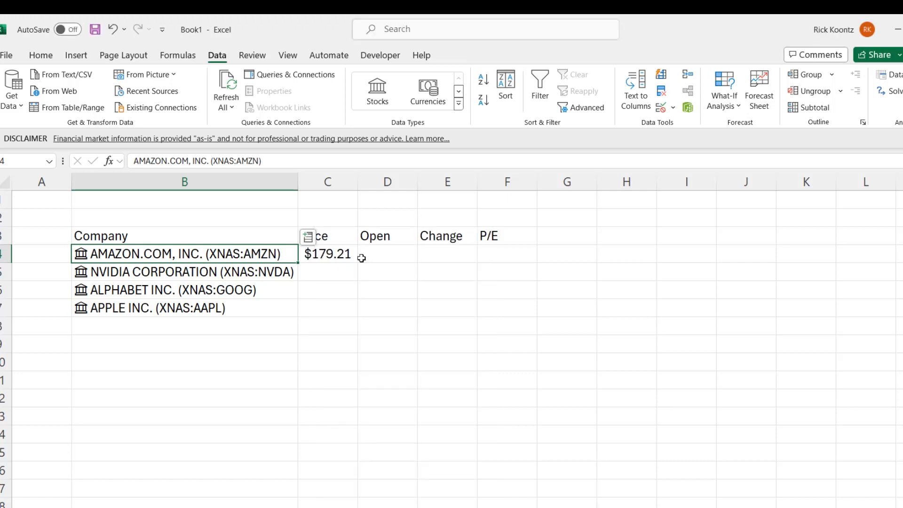
Enter the formula =B4.Open in D4 to pull Amazon's opening price
click(379, 255)
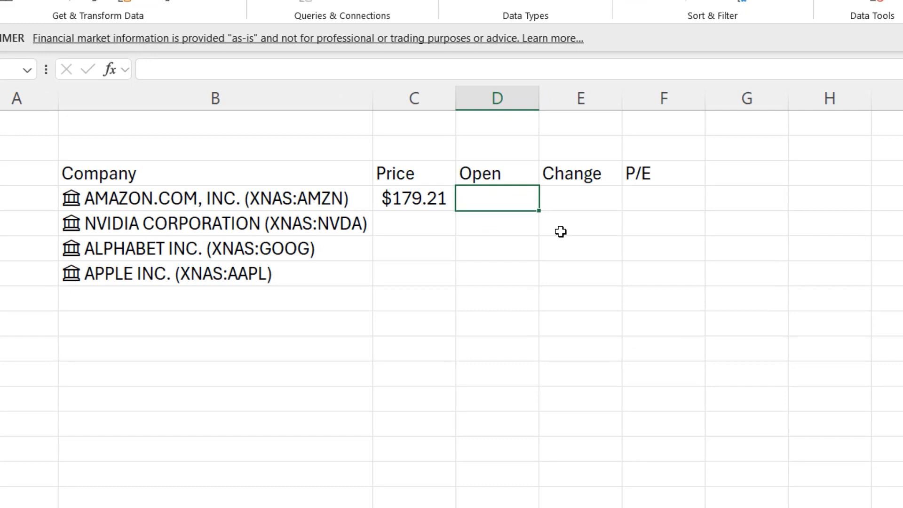
text(=)
click(155, 199)
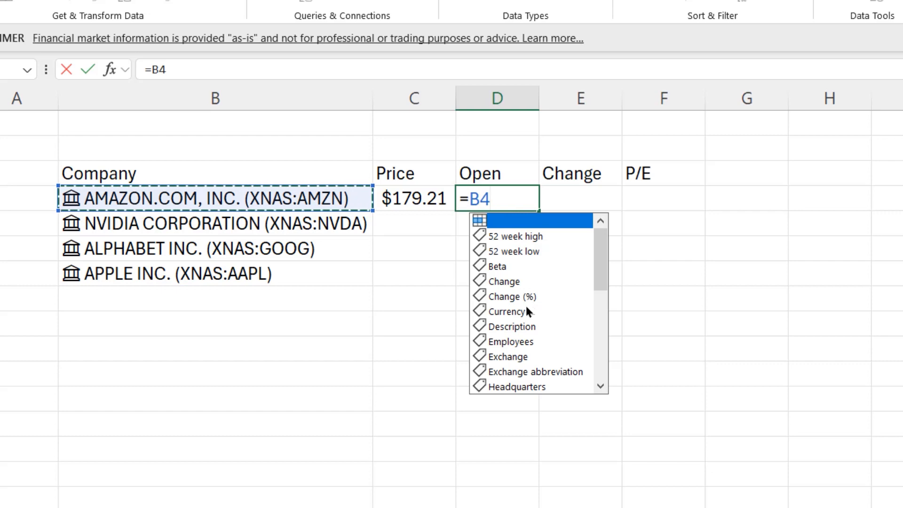
scroll(525, 304, down, 3)
scroll(522, 311, down, 1)
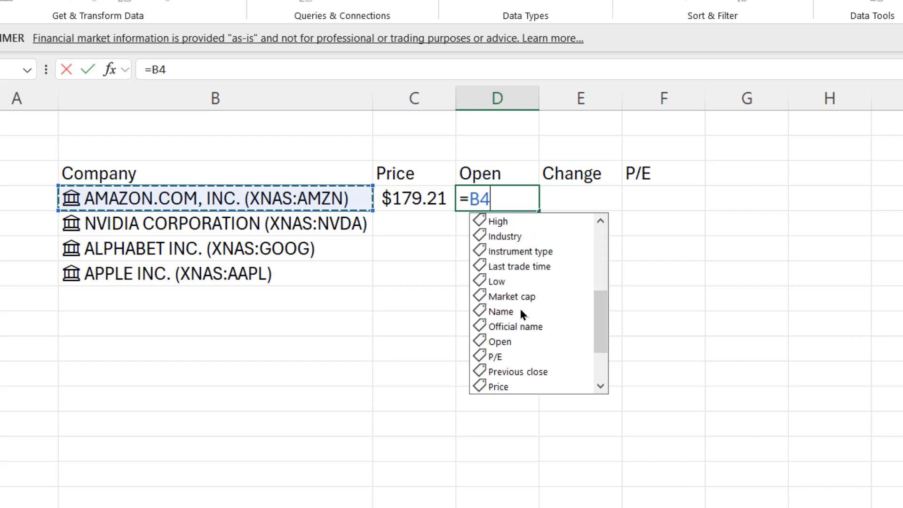
double_click(501, 341)
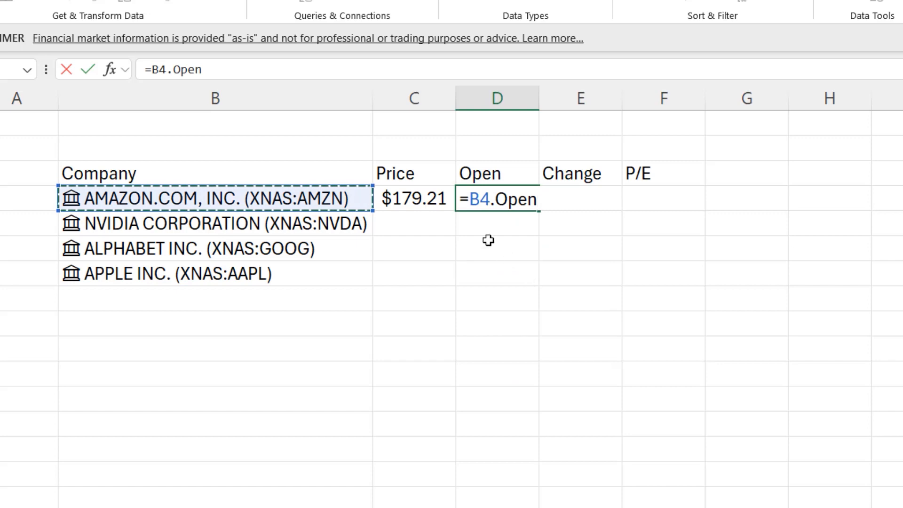
key(Return)
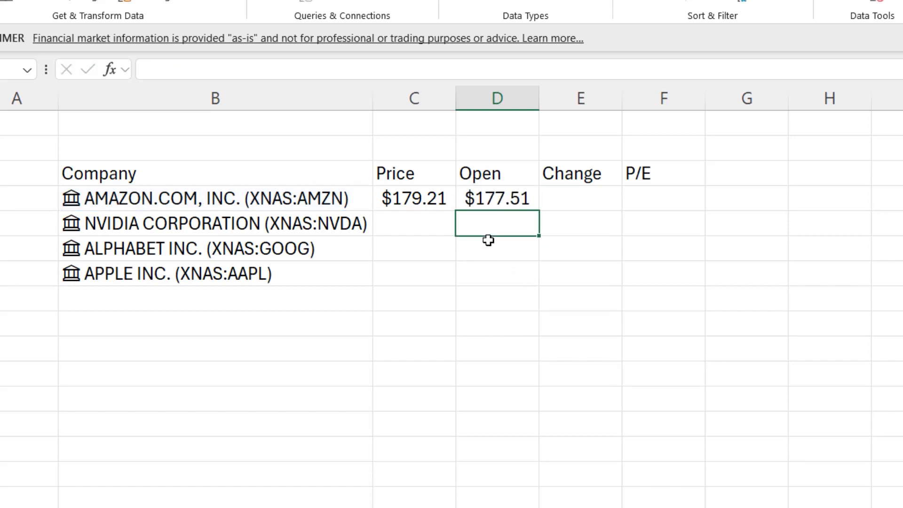
Calculate Amazon's price change in E4 with the formula =C4-D4
key(Up)
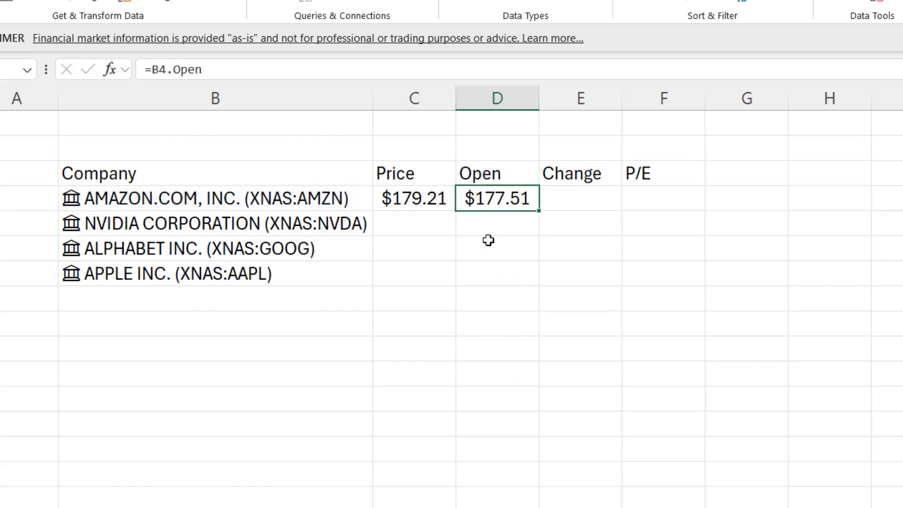
key(Right)
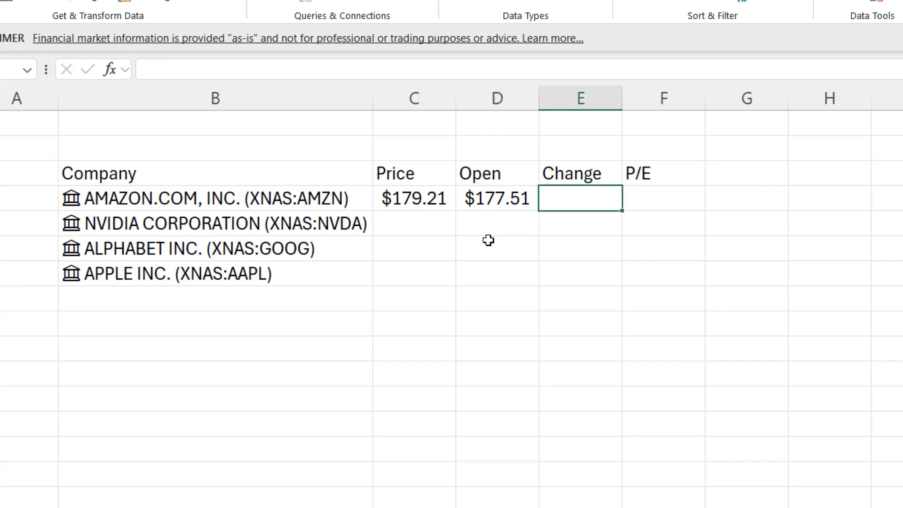
key(Right)
key(Left)
text(=)
key(Left)
key(Left)
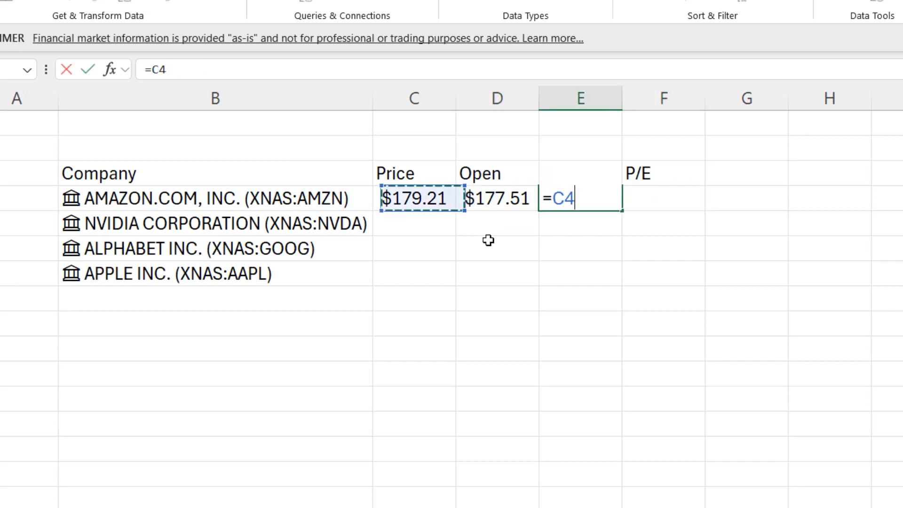
text(-)
key(Left)
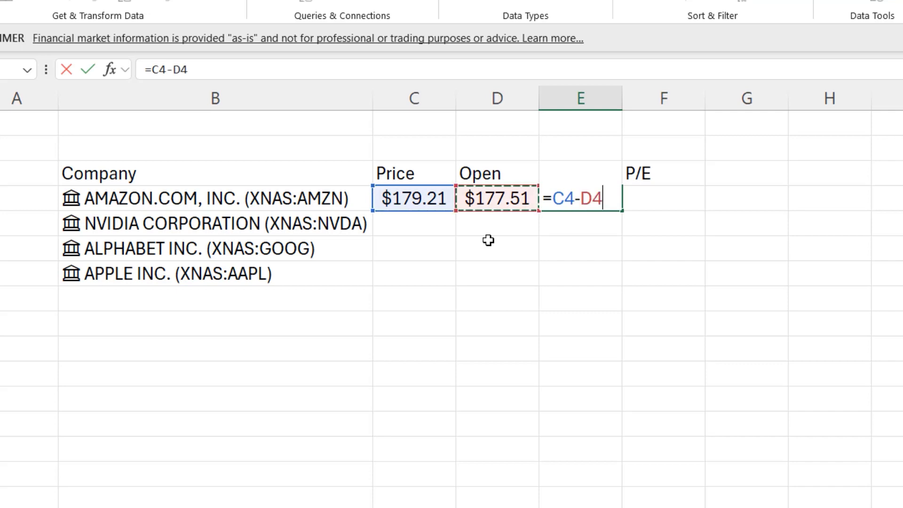
key(Return)
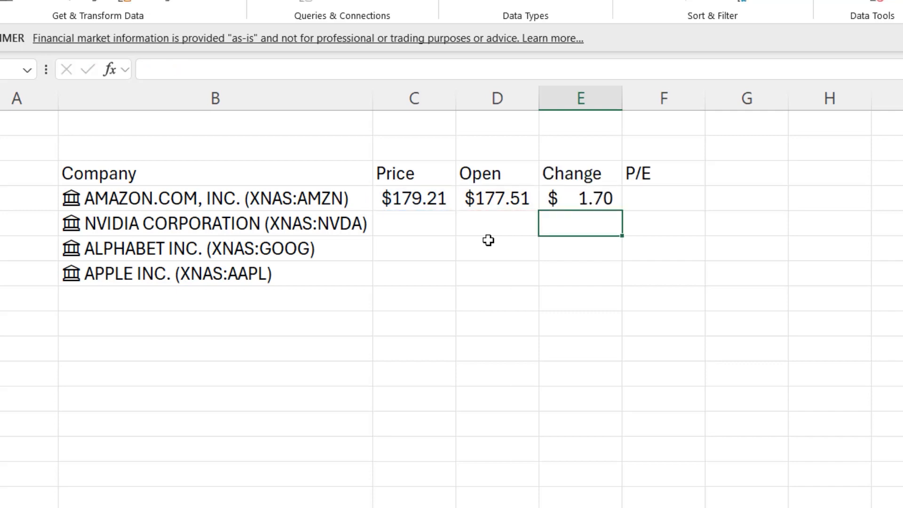
Extract the P/E field of the Amazon stock in B4 into the P/E column
key(Up)
key(Right)
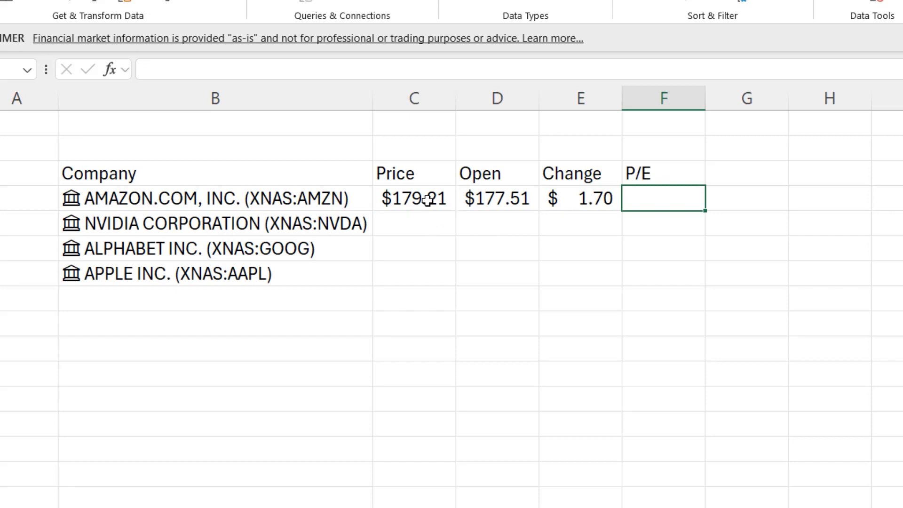
click(169, 204)
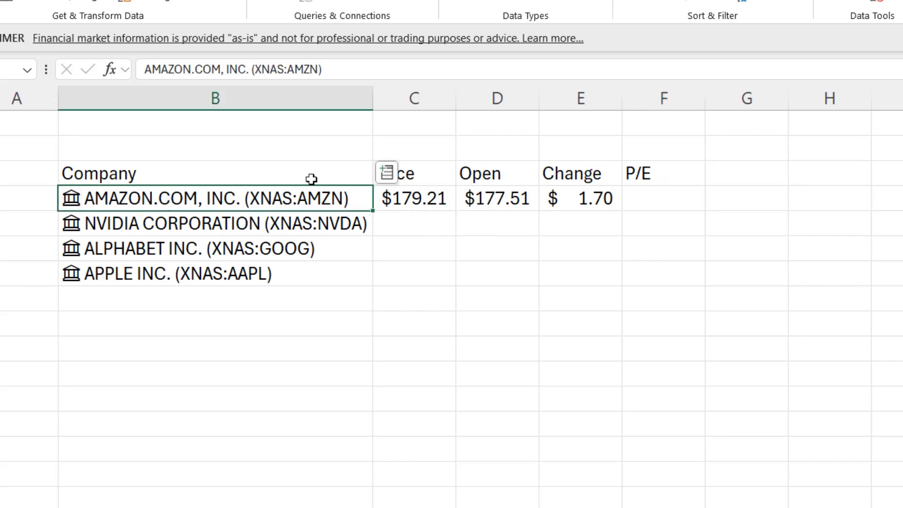
click(386, 172)
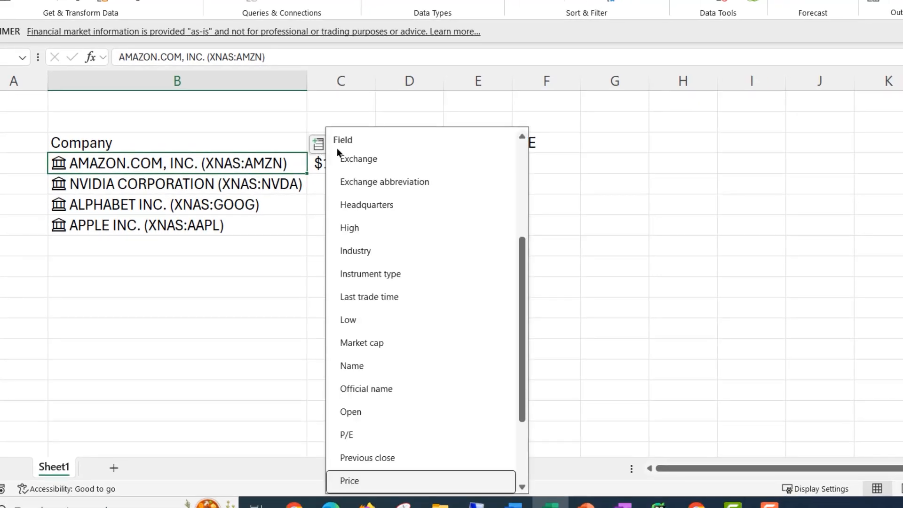
click(346, 433)
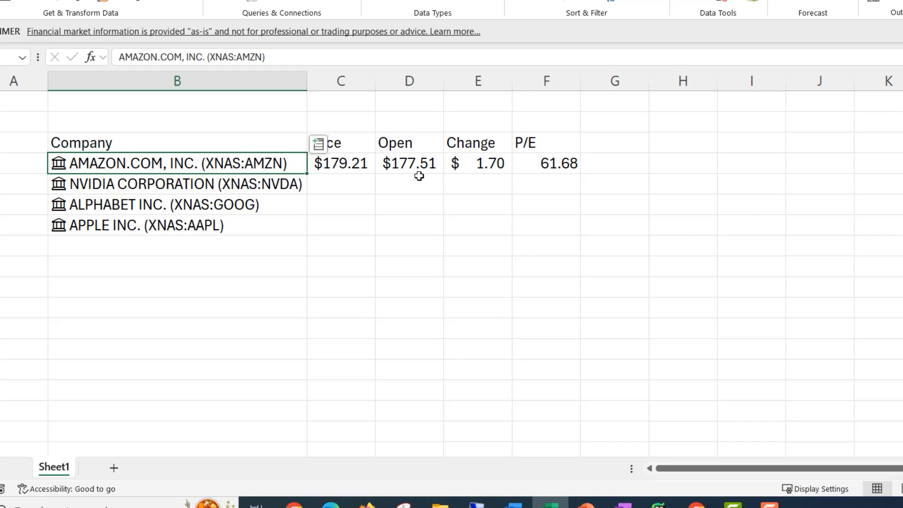
Fill Amazon's Price, Open, Change and P/E formulas in C4:F4 down through row 7 for the other three companies
click(414, 207)
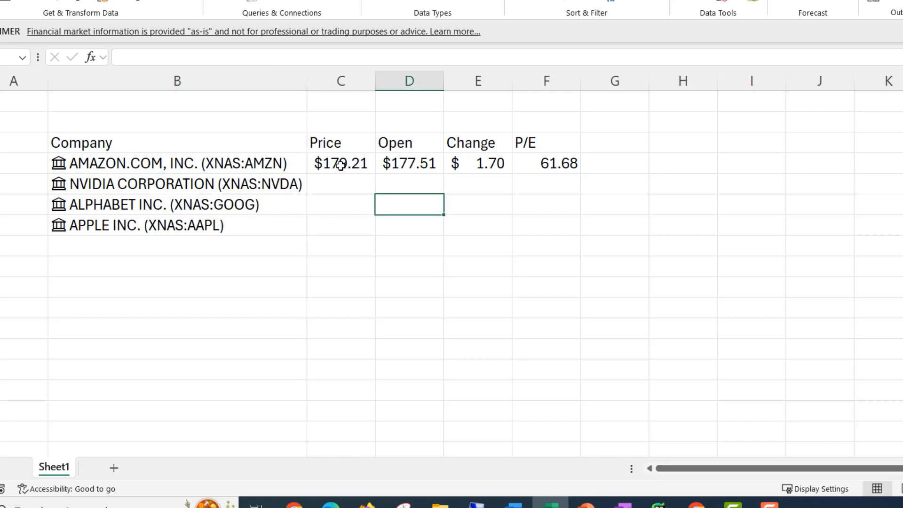
drag(329, 162, 547, 163)
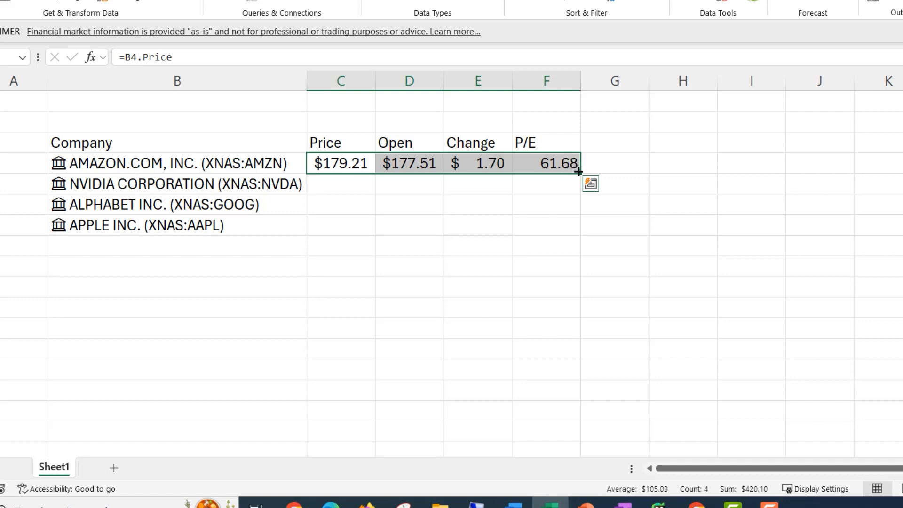
drag(578, 172, 578, 235)
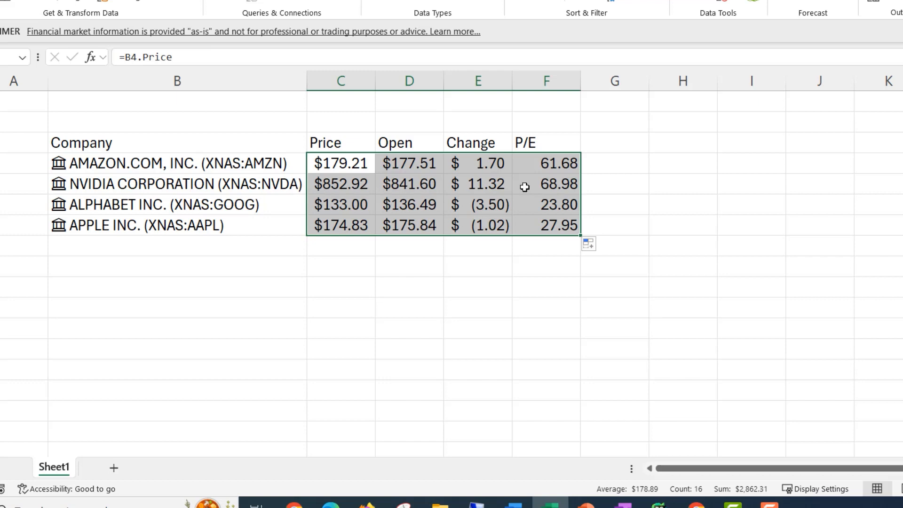
Examine the refresh options of the Stocks data type in the data type refresh settings for B4, then close them
click(128, 166)
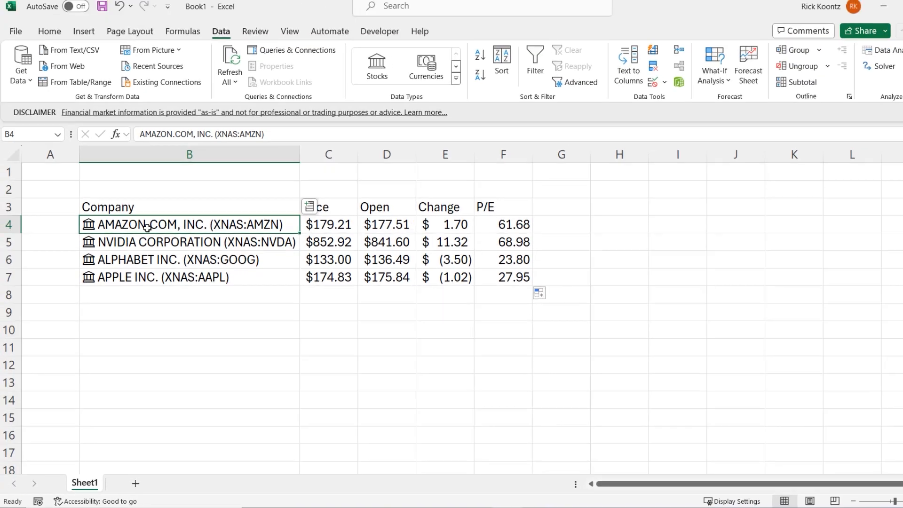
right_click(152, 234)
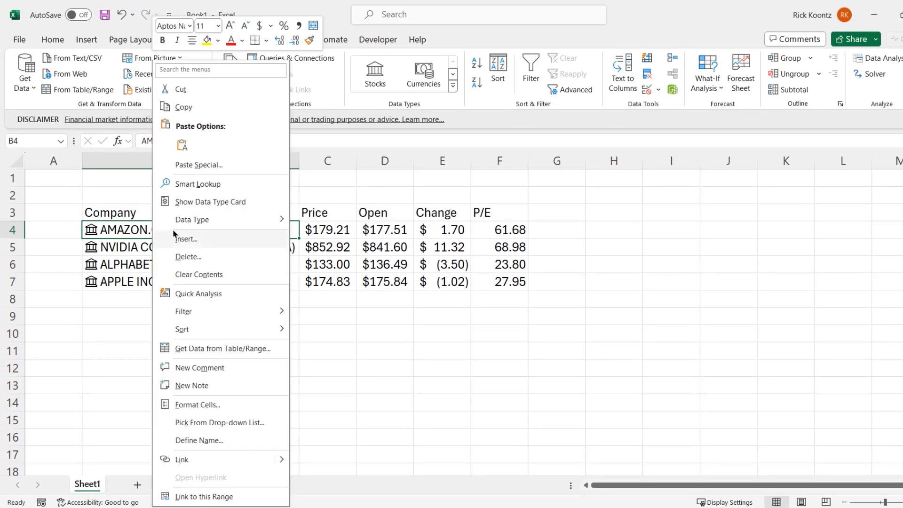
mouse_move(181, 228)
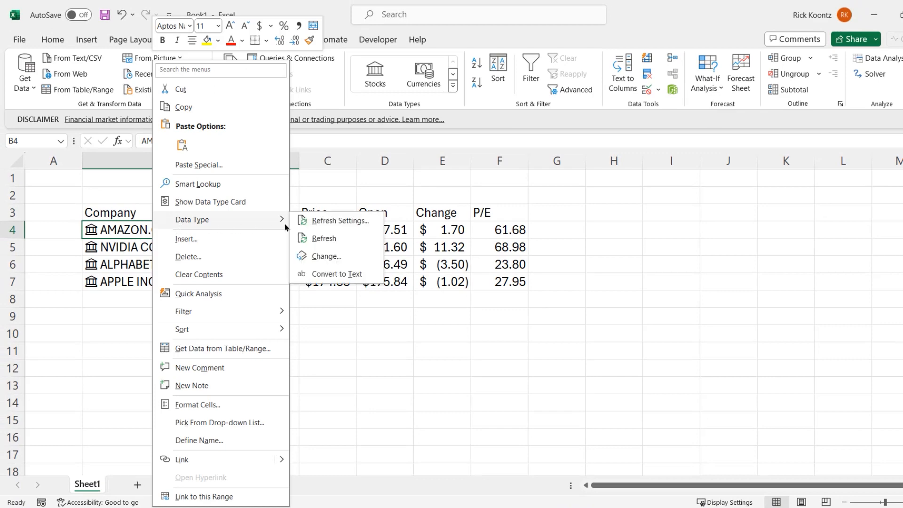
click(329, 221)
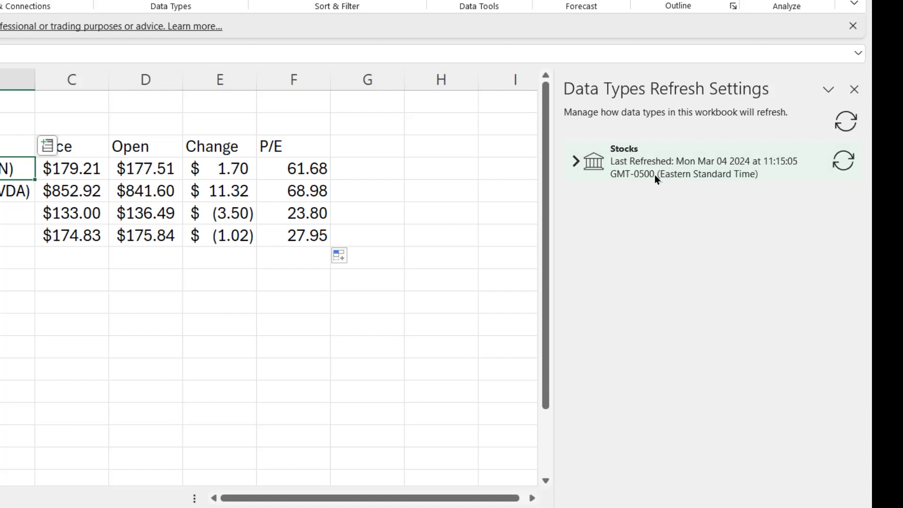
click(615, 172)
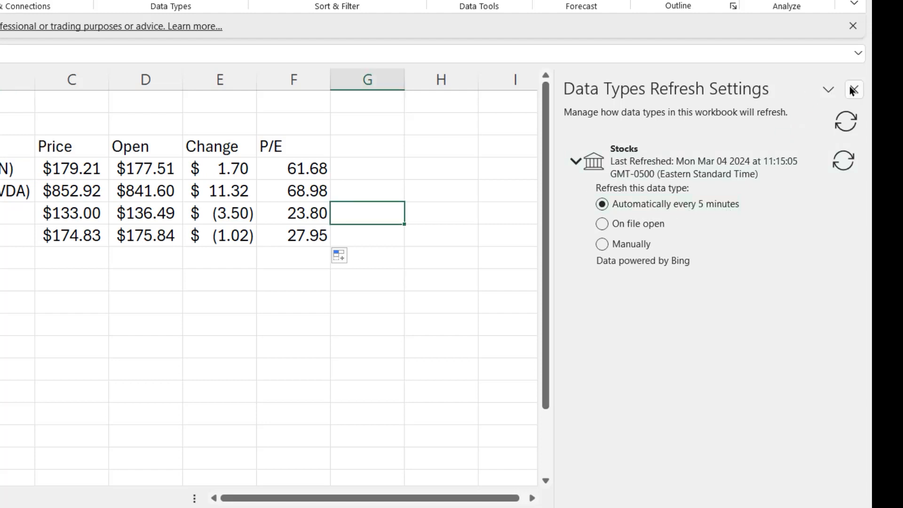
click(852, 89)
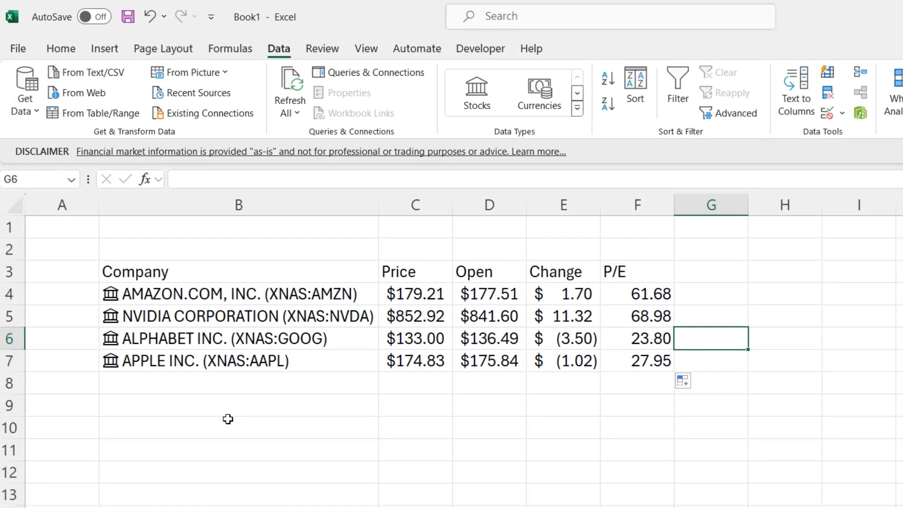
Start recording a macro named refresh_stocks, stored in this workbook
click(229, 420)
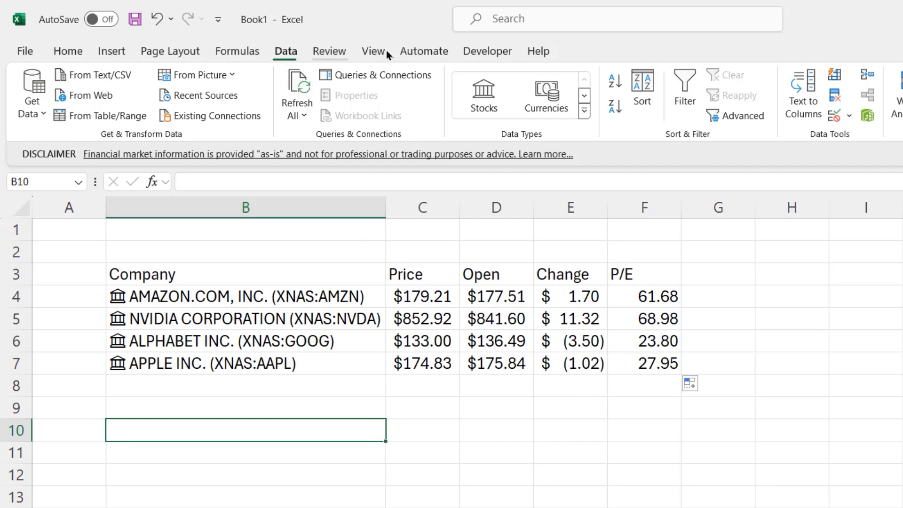
click(489, 50)
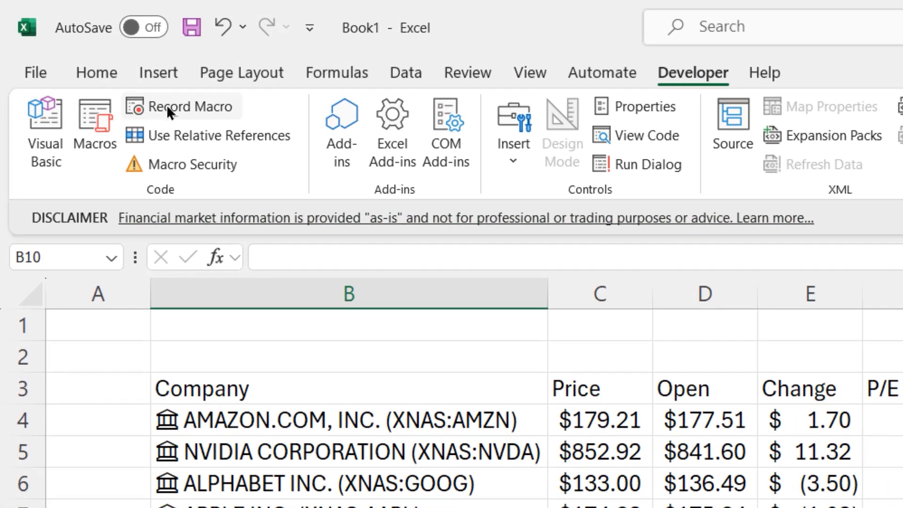
click(167, 105)
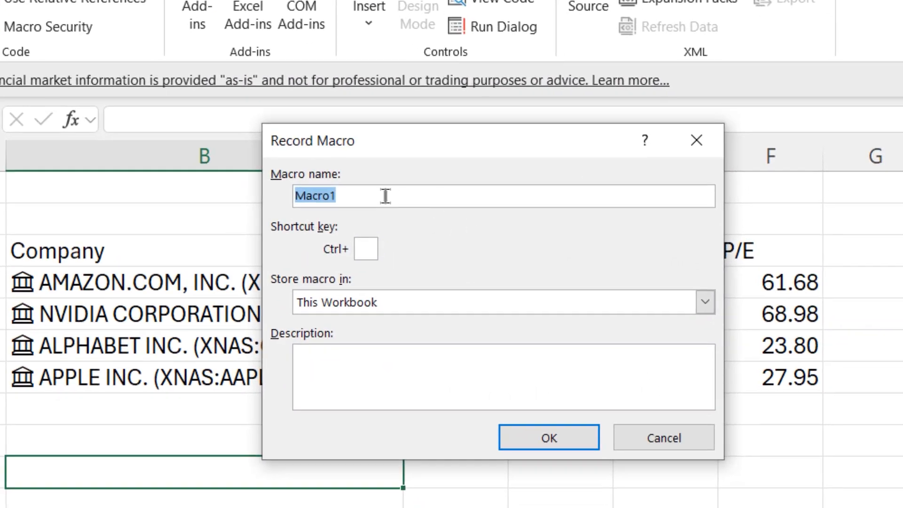
drag(390, 195, 269, 180)
text(refresh)
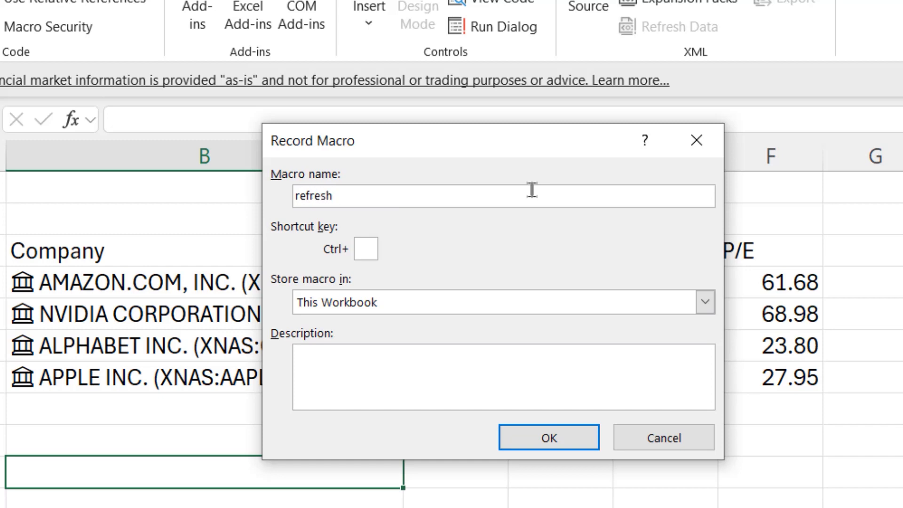
text(_stocks)
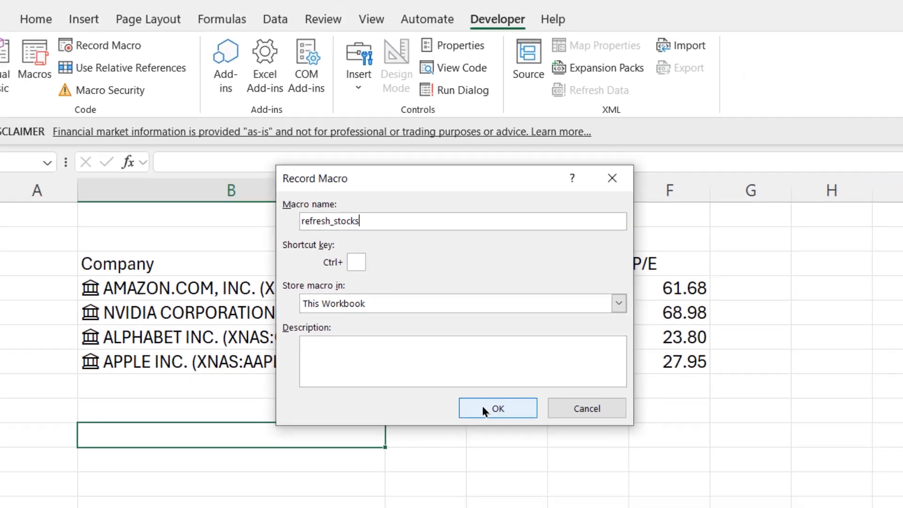
click(529, 437)
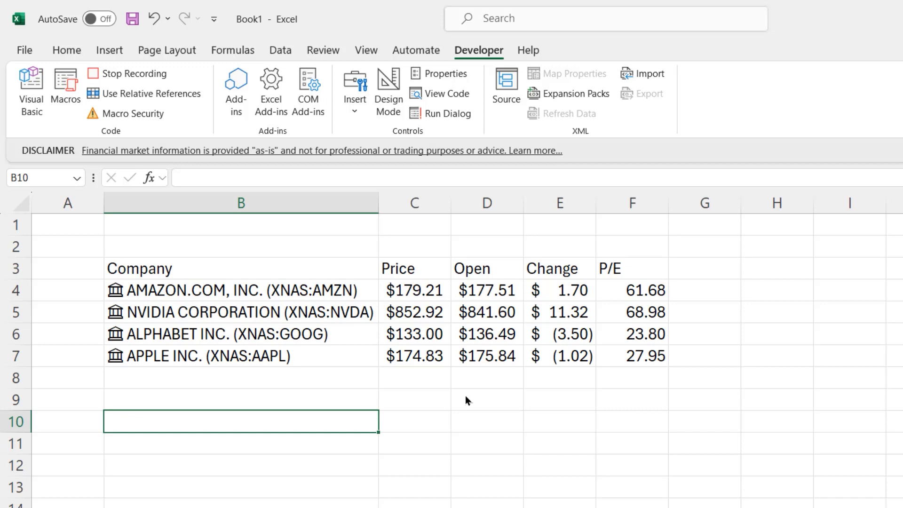
Record a Refresh All of the workbook's data in the macro and stop the recording
click(278, 51)
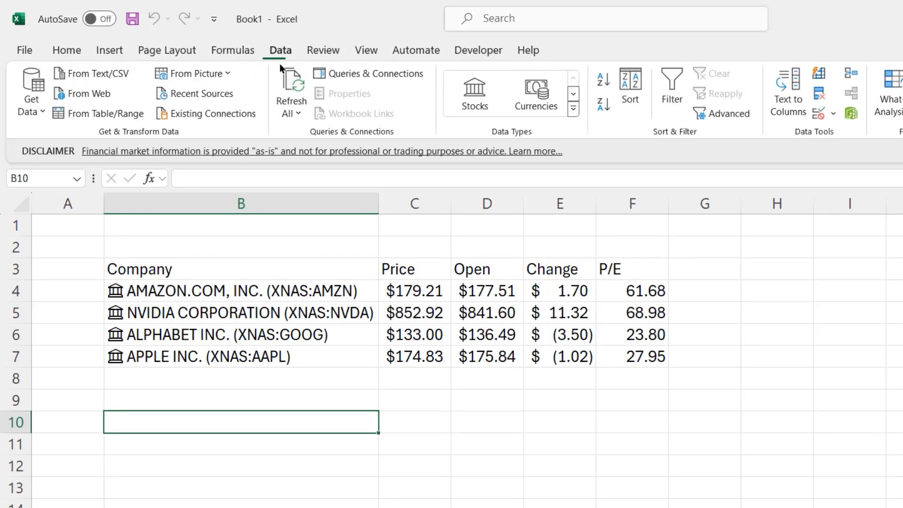
click(288, 98)
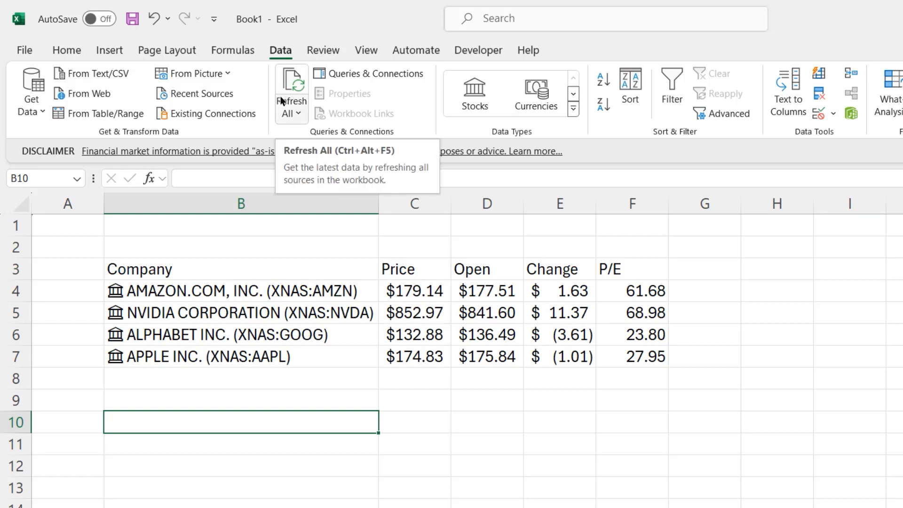
click(498, 52)
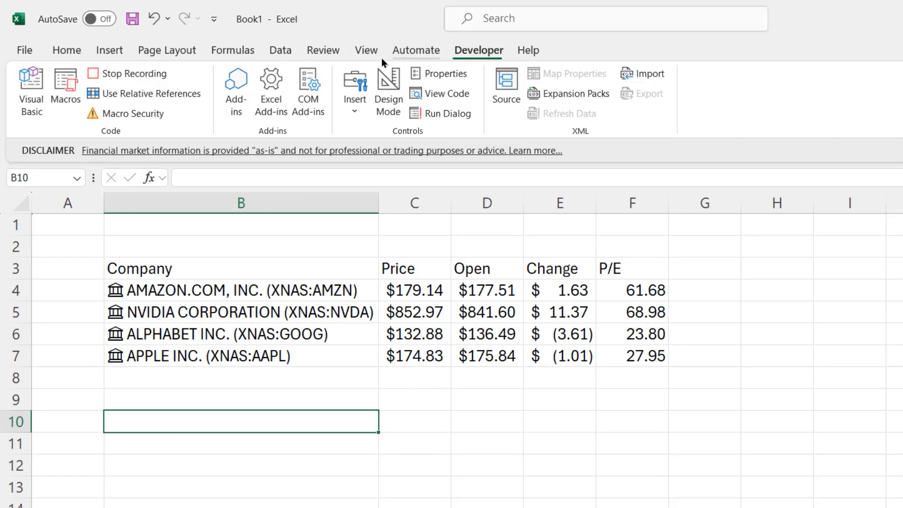
click(120, 72)
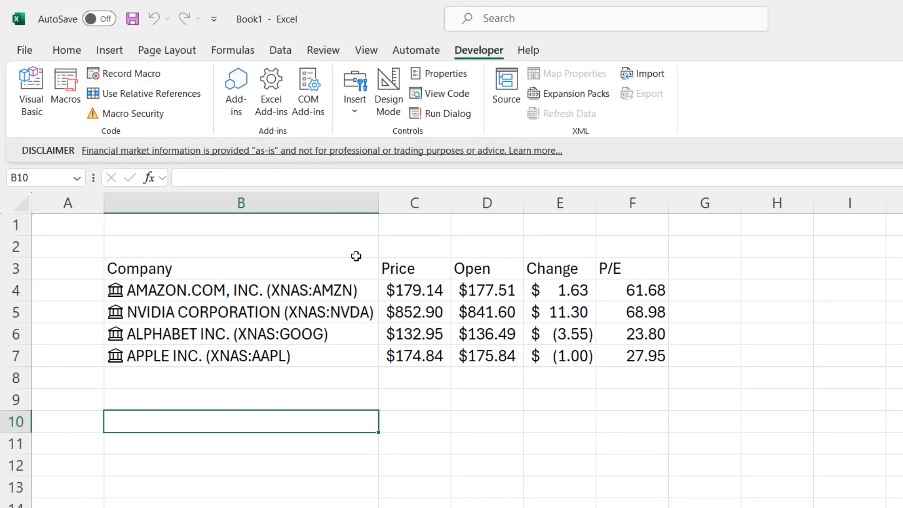
Draw a rounded rectangle over rows 1 and 2 of column B and label it Update Stocks
click(117, 46)
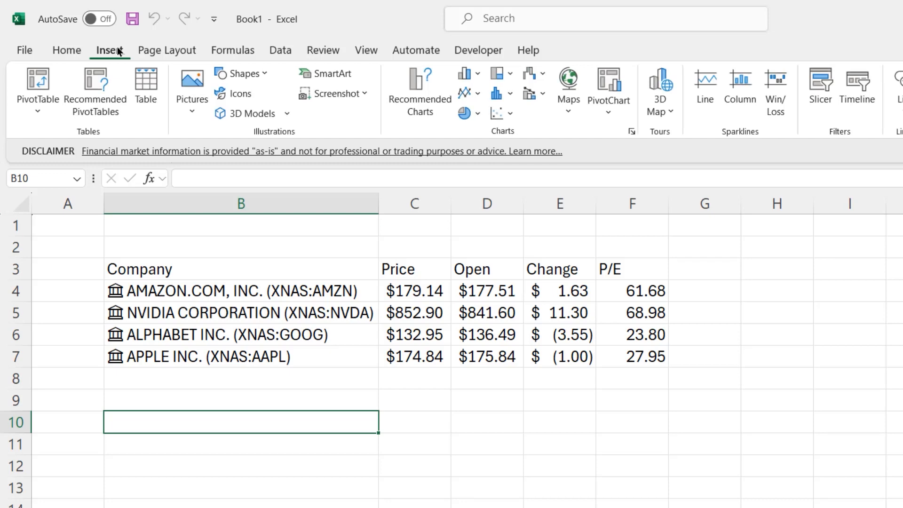
click(229, 73)
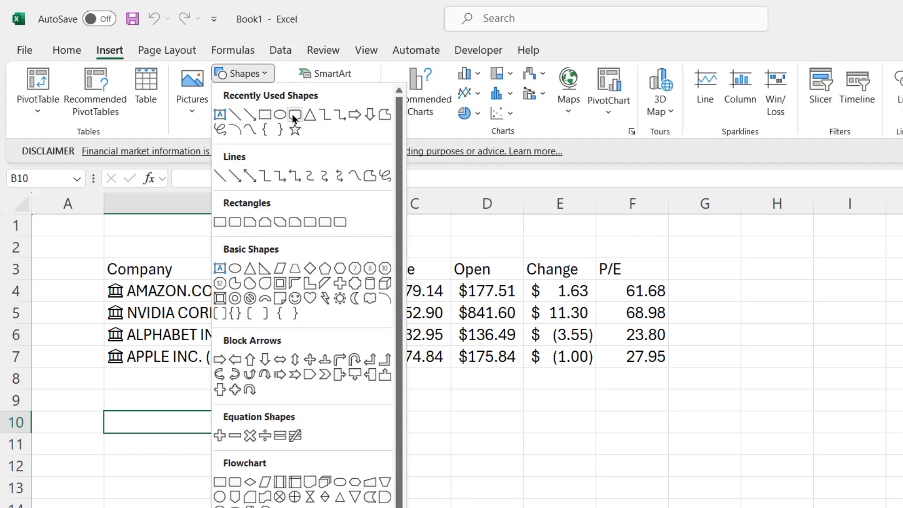
click(292, 114)
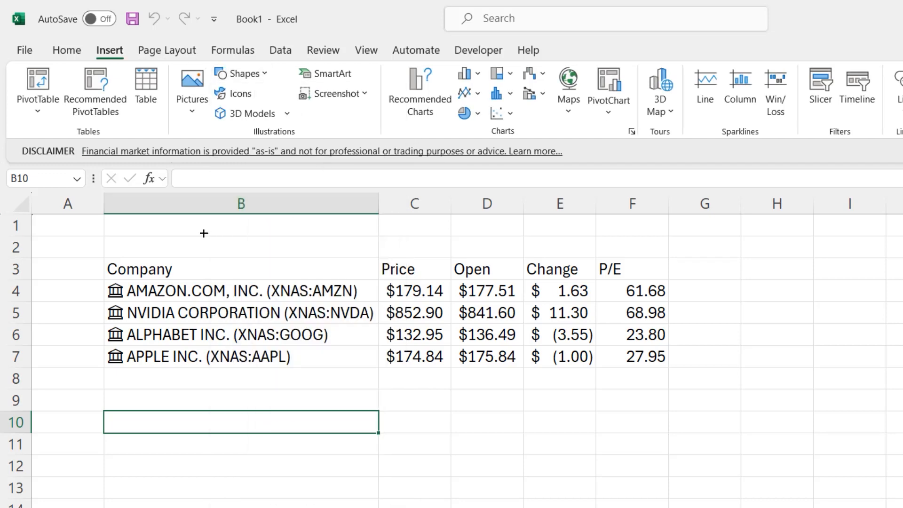
drag(189, 218, 343, 254)
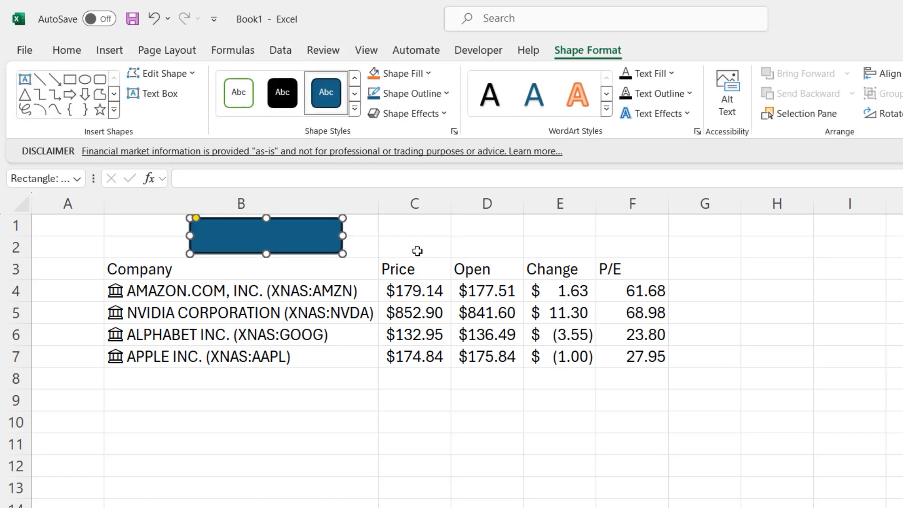
text(Update)
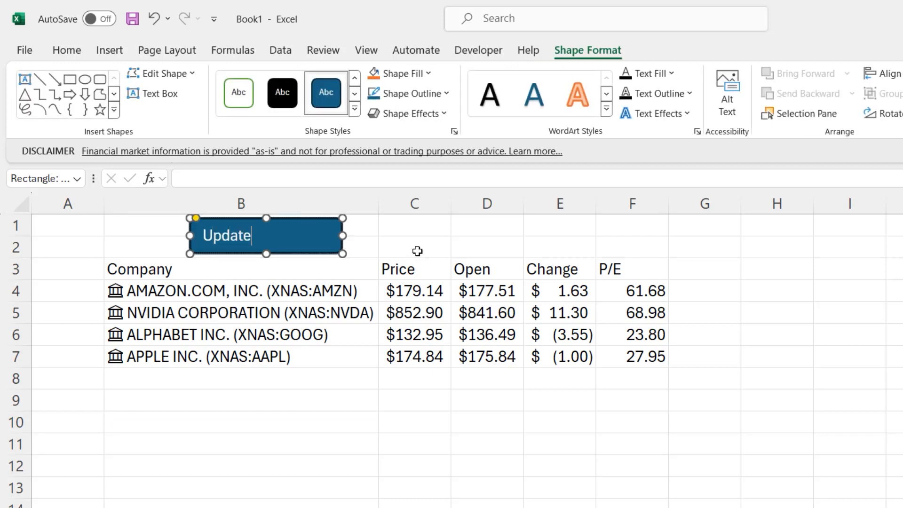
text( Stocks)
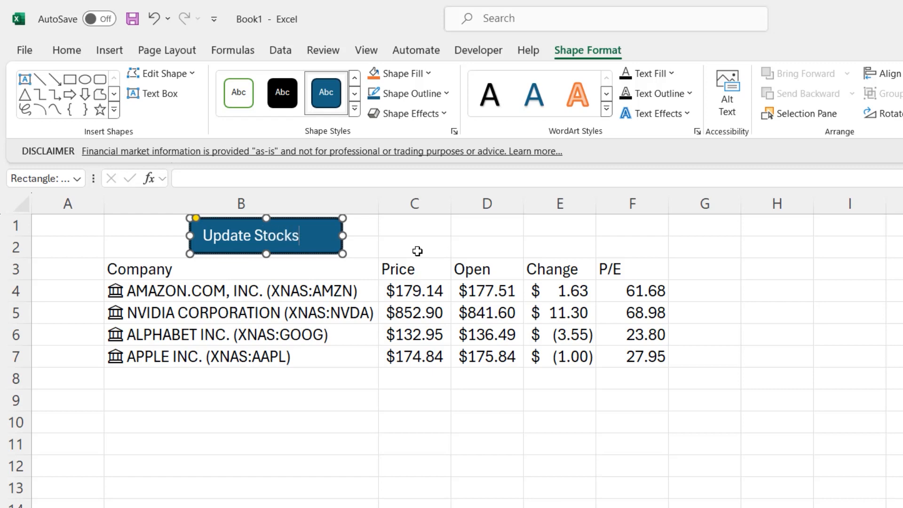
Narrow the Update Stocks shape to about 1.16" to fit its text and apply the glossy green theme style from the last theme row
drag(342, 236, 317, 233)
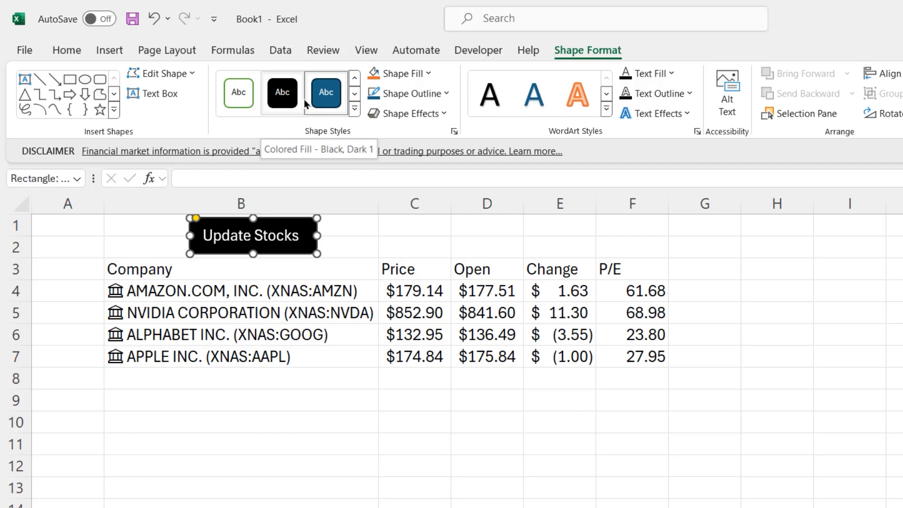
click(354, 108)
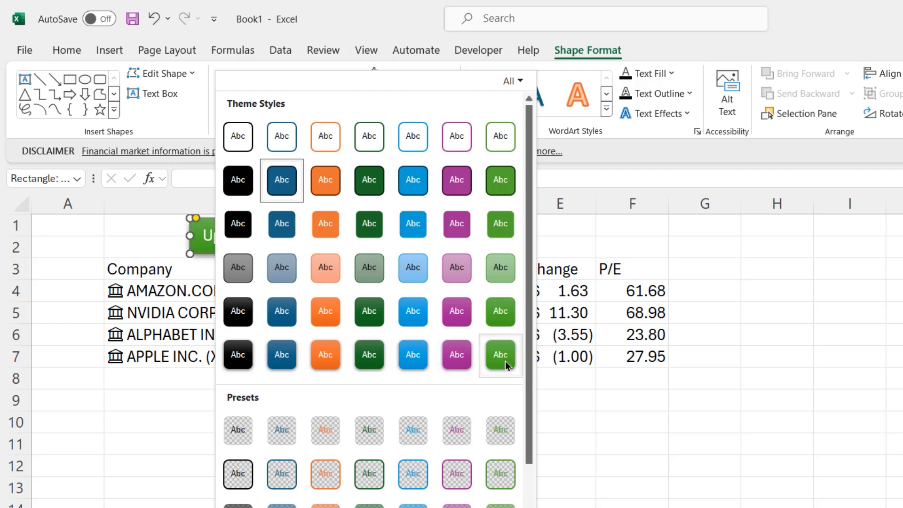
click(492, 366)
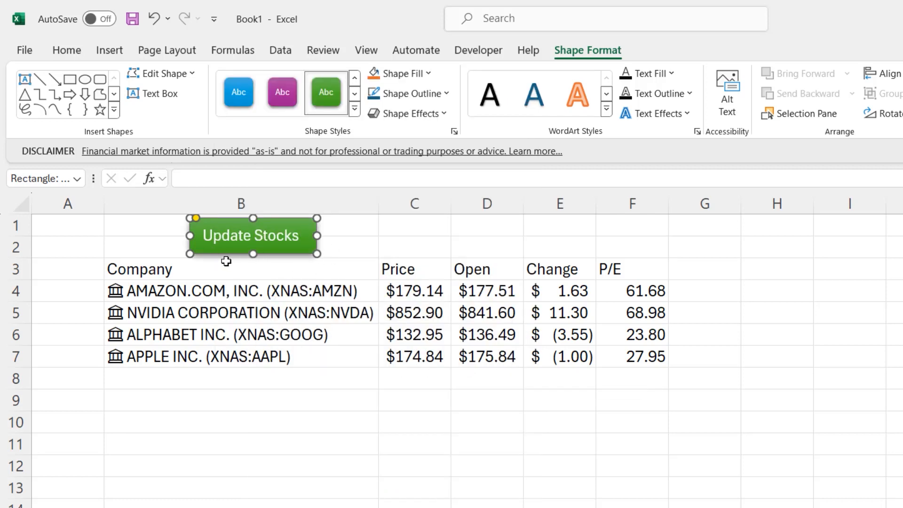
click(374, 245)
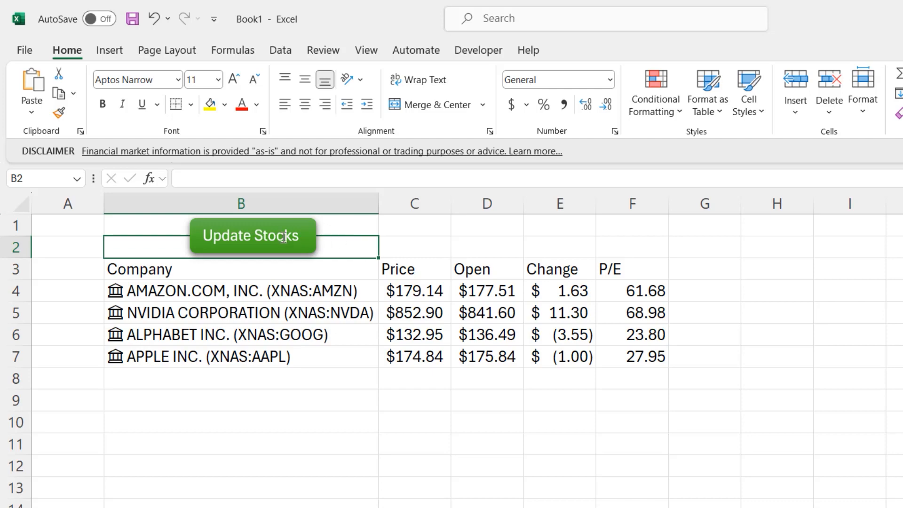
Assign the refresh_stocks macro to the Update Stocks shape and run it once from the shape
click(239, 235)
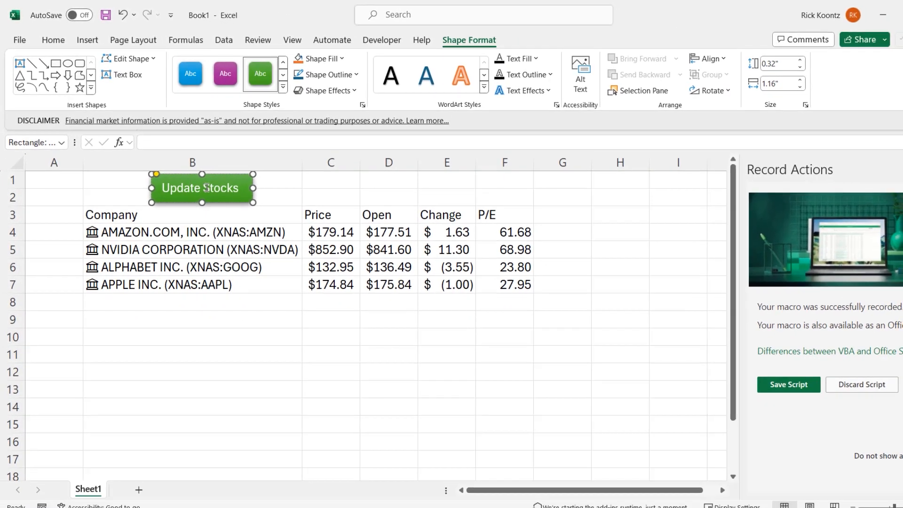
right_click(262, 235)
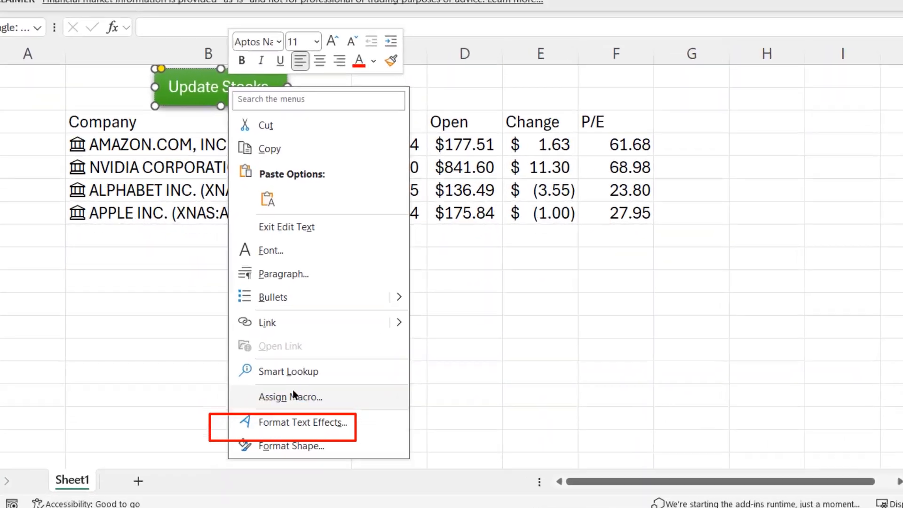
click(257, 425)
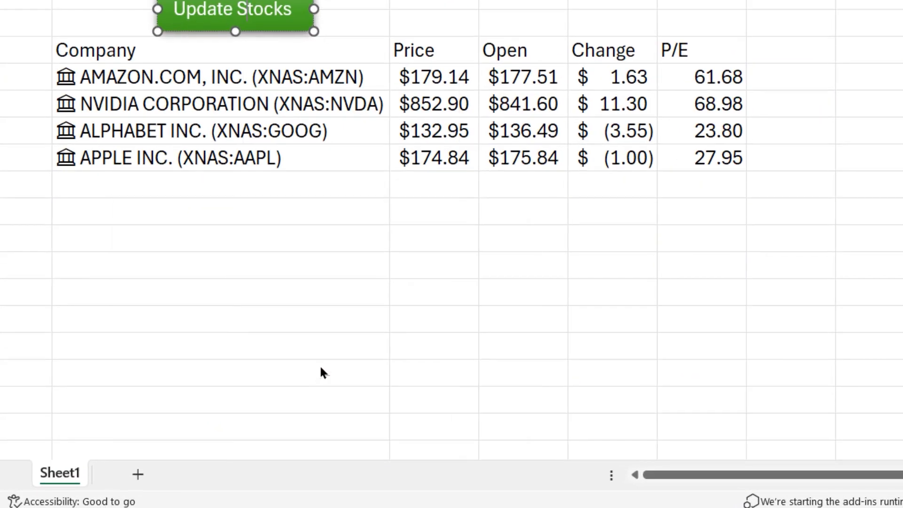
click(164, 224)
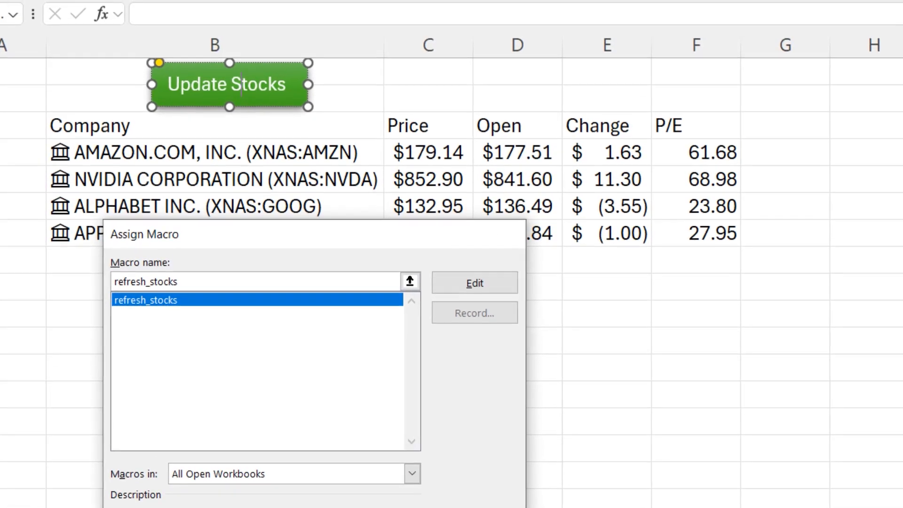
click(398, 481)
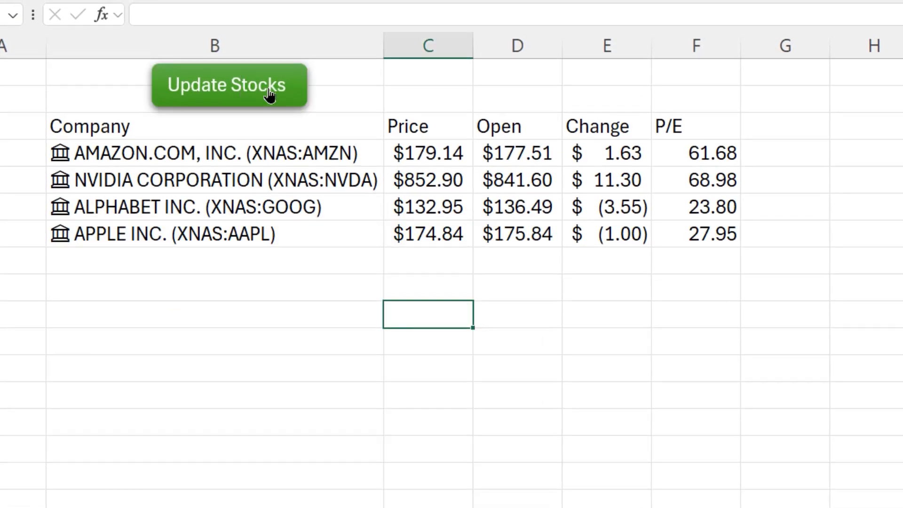
click(269, 96)
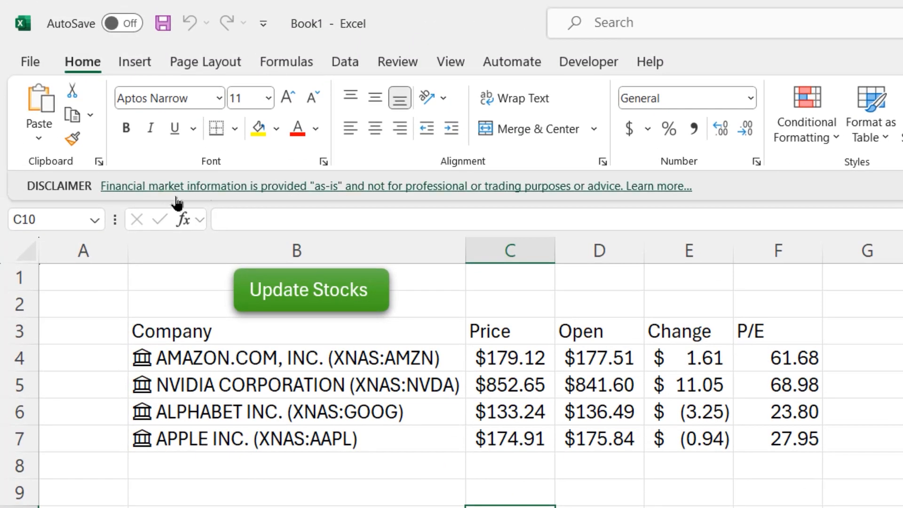
Save the workbook under the name Stocks as an Excel Macro-Enabled Workbook (*.xlsm), browsing for the save location
click(32, 60)
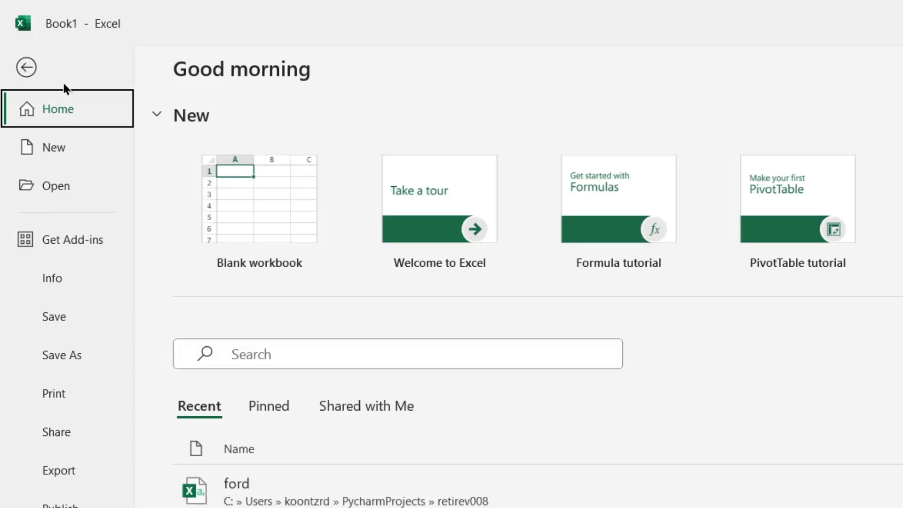
click(63, 350)
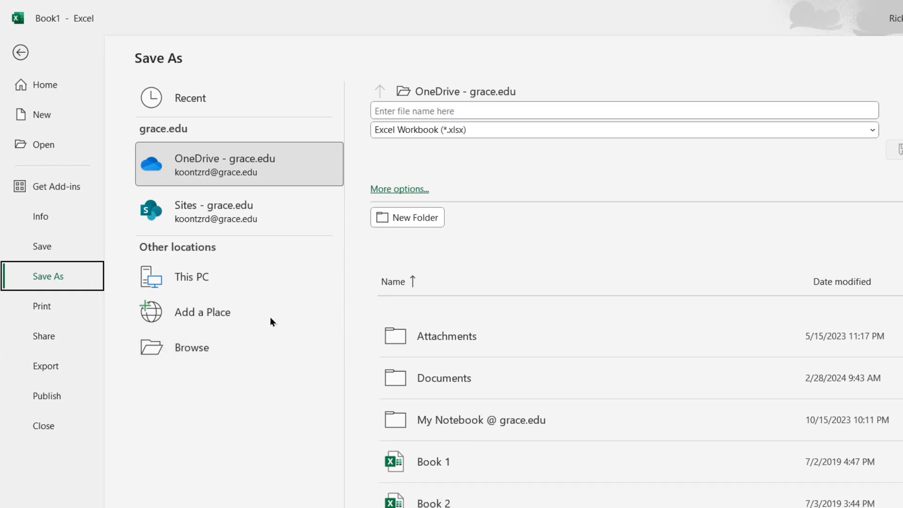
click(454, 129)
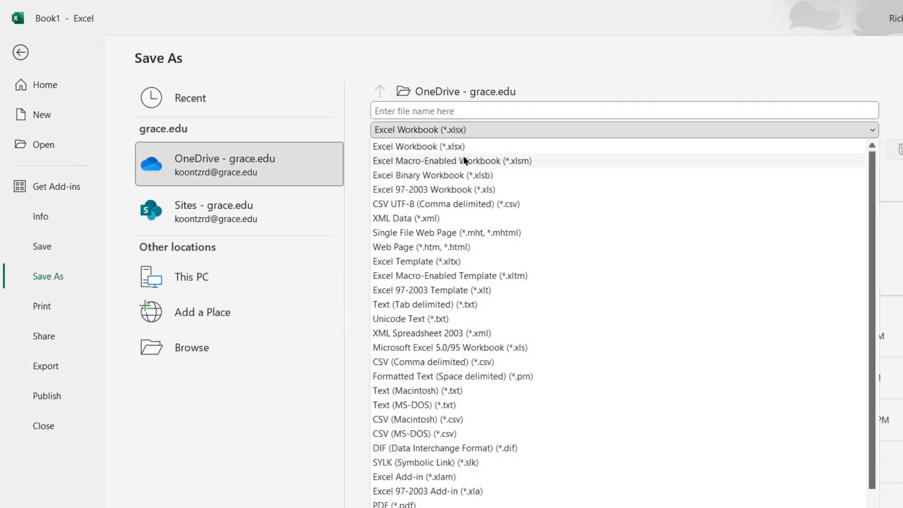
click(466, 160)
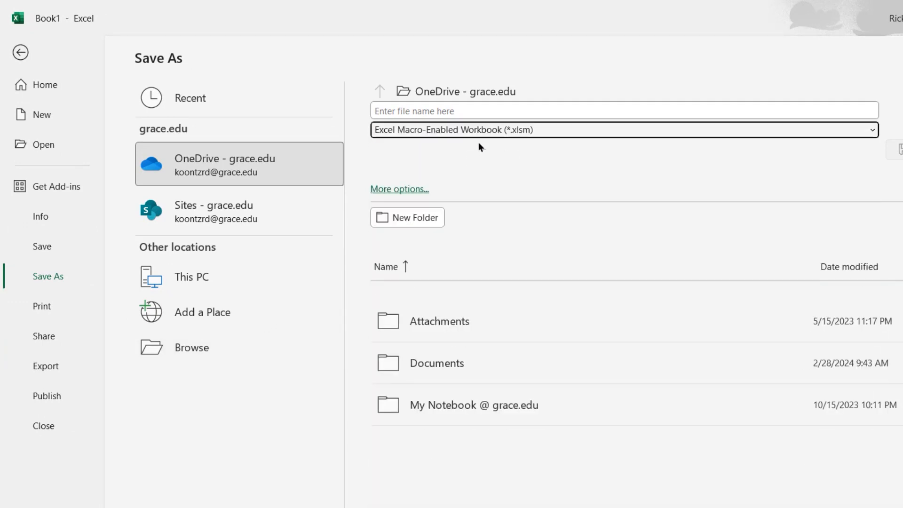
click(199, 347)
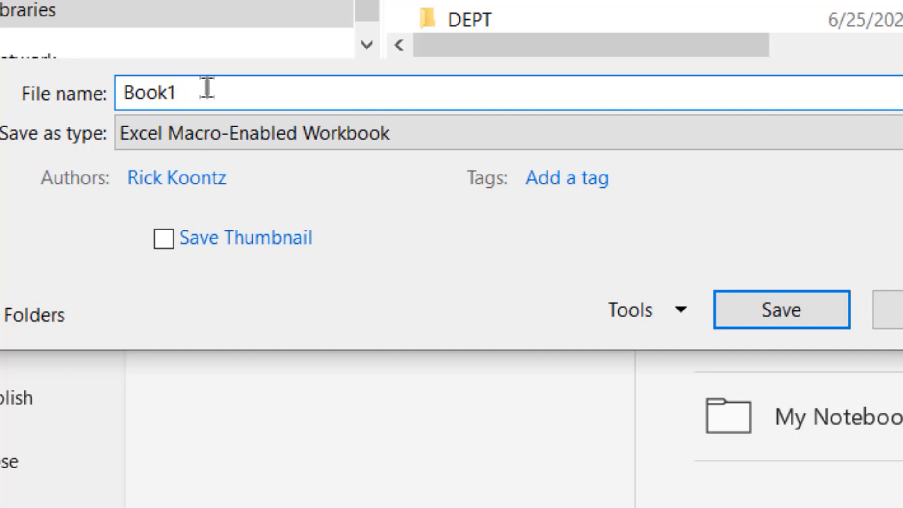
drag(208, 88, 115, 89)
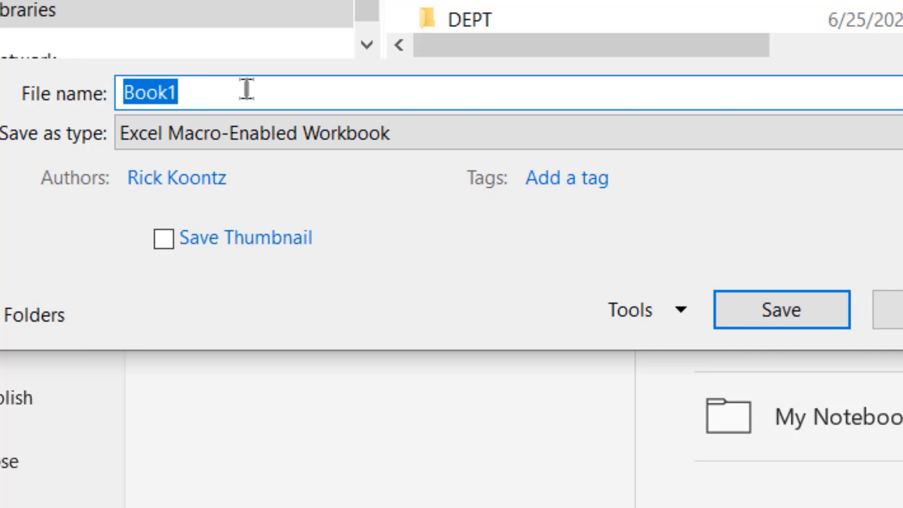
text(Stocks)
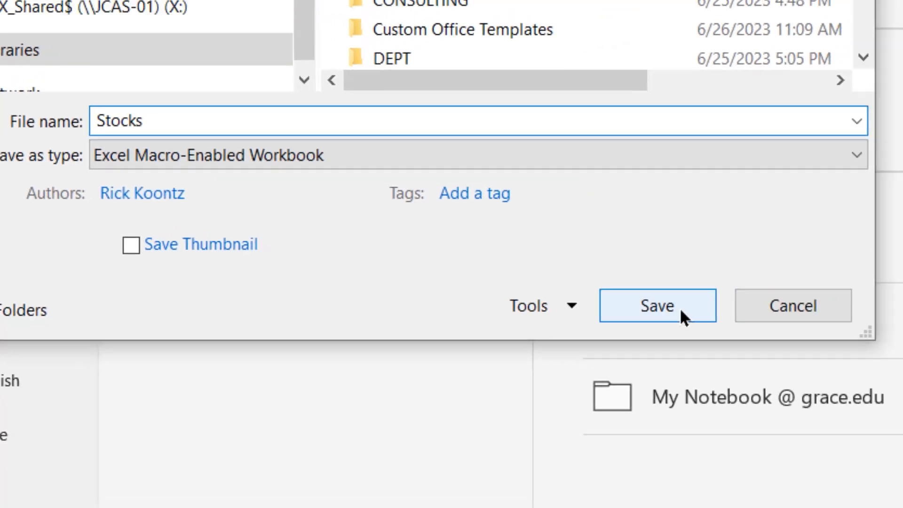
click(811, 321)
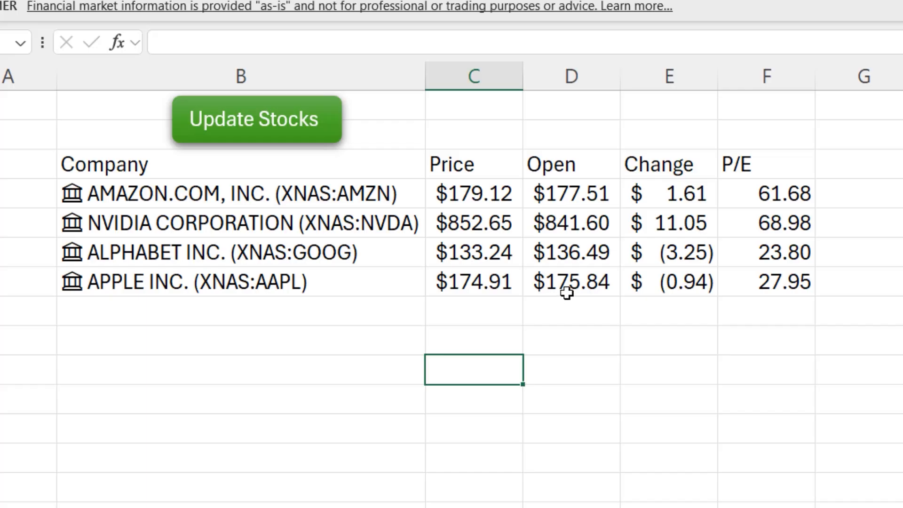